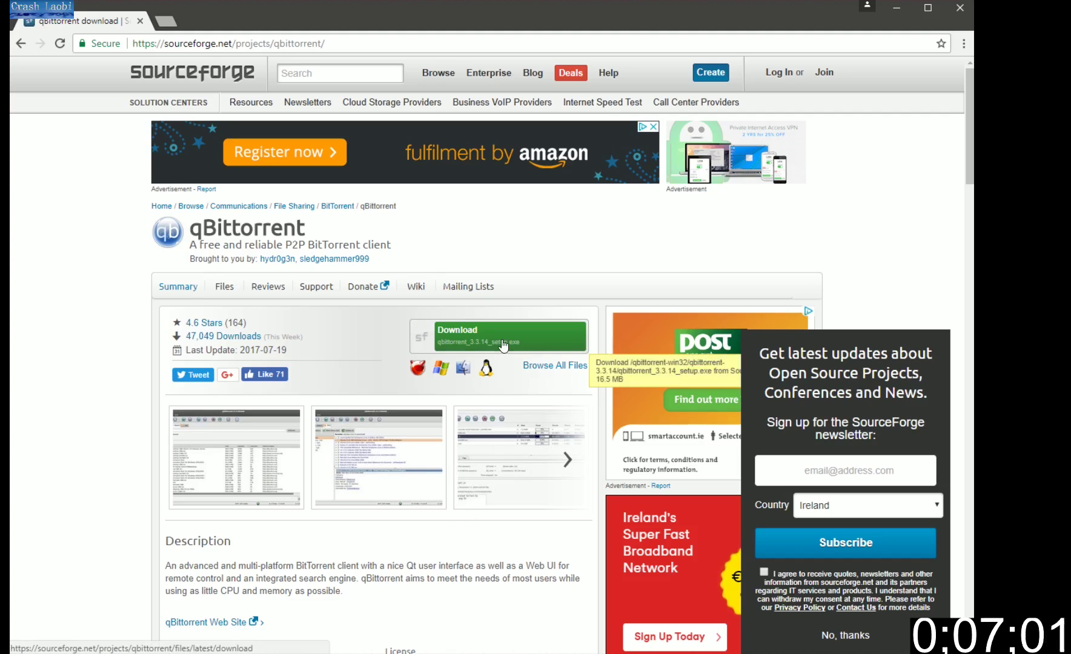
Download qbittorrent_3.3.14_setup.exe from SourceForge, allow it to make changes to the device and install qBittorrent.
{"action": "left_click", "coordinate": [503, 346]}
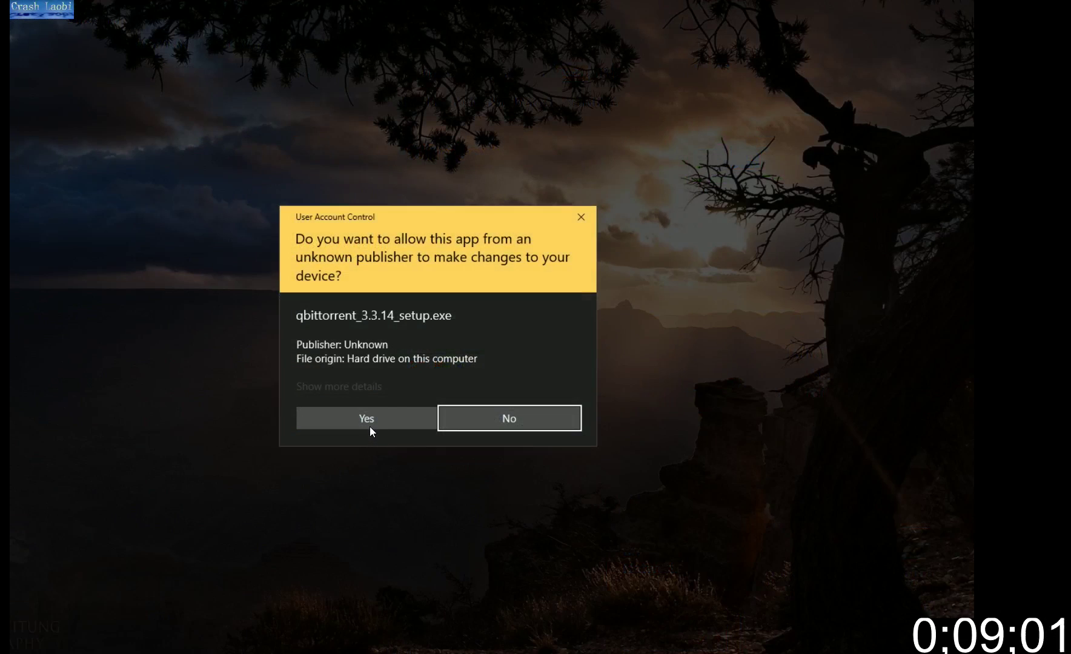
{"action": "left_click", "coordinate": [370, 422]}
{"action": "left_click", "coordinate": [530, 446]}
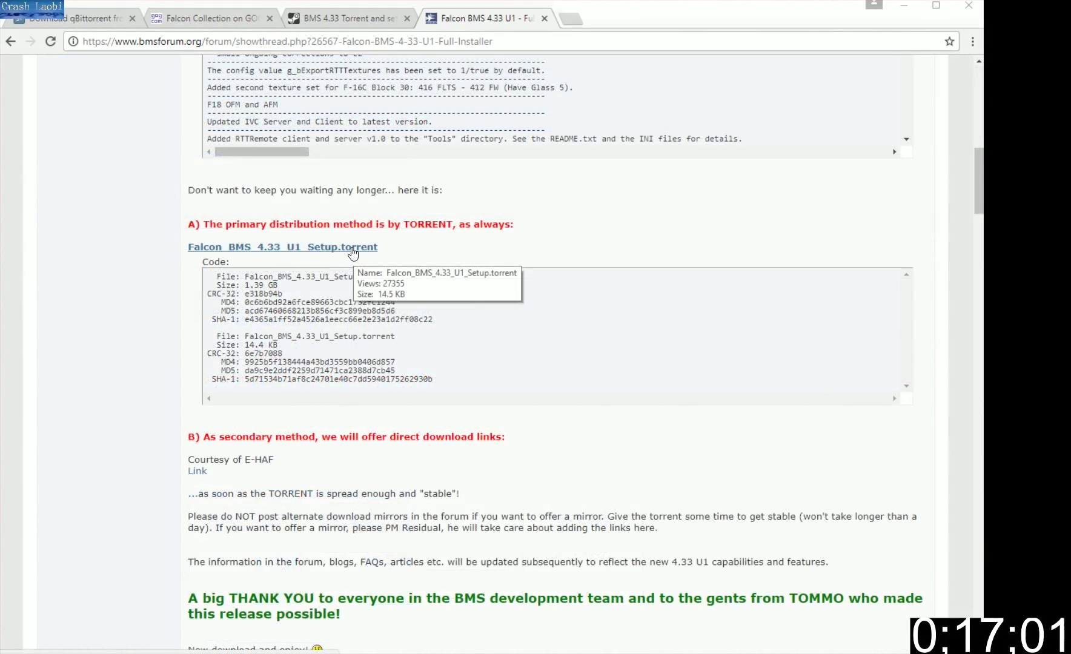
Download the Falcon BMS 4.33 U1, U2 and U3 installer torrents from the forum threads and add them to qBittorrent.
{"action": "left_click", "coordinate": [353, 248]}
{"action": "left_click", "coordinate": [104, 649]}
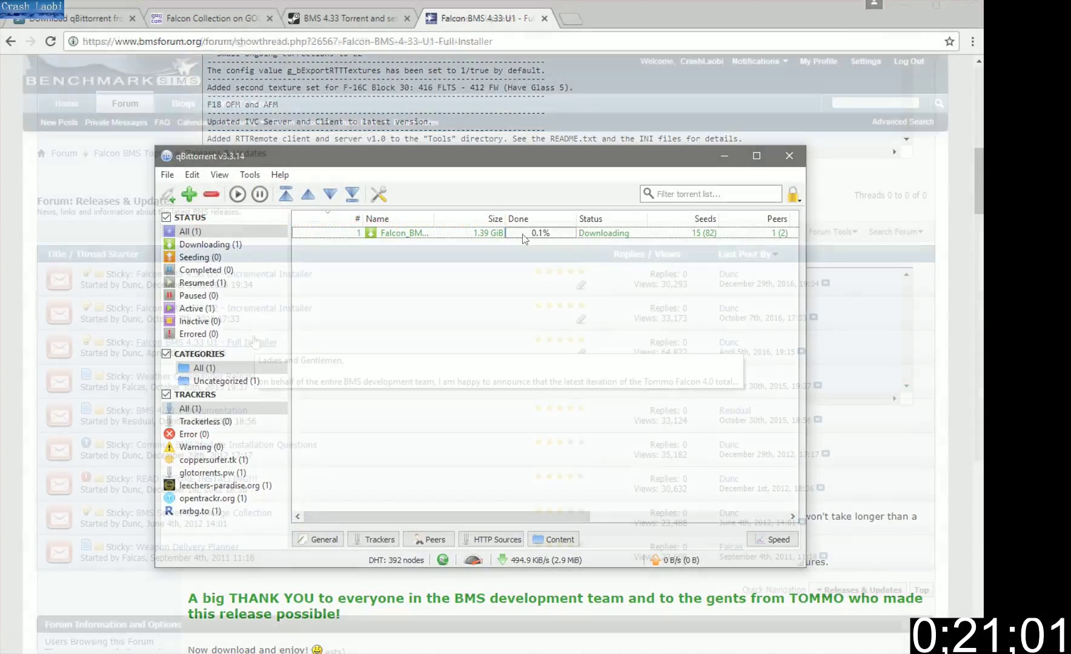
{"action": "left_click", "coordinate": [254, 305]}
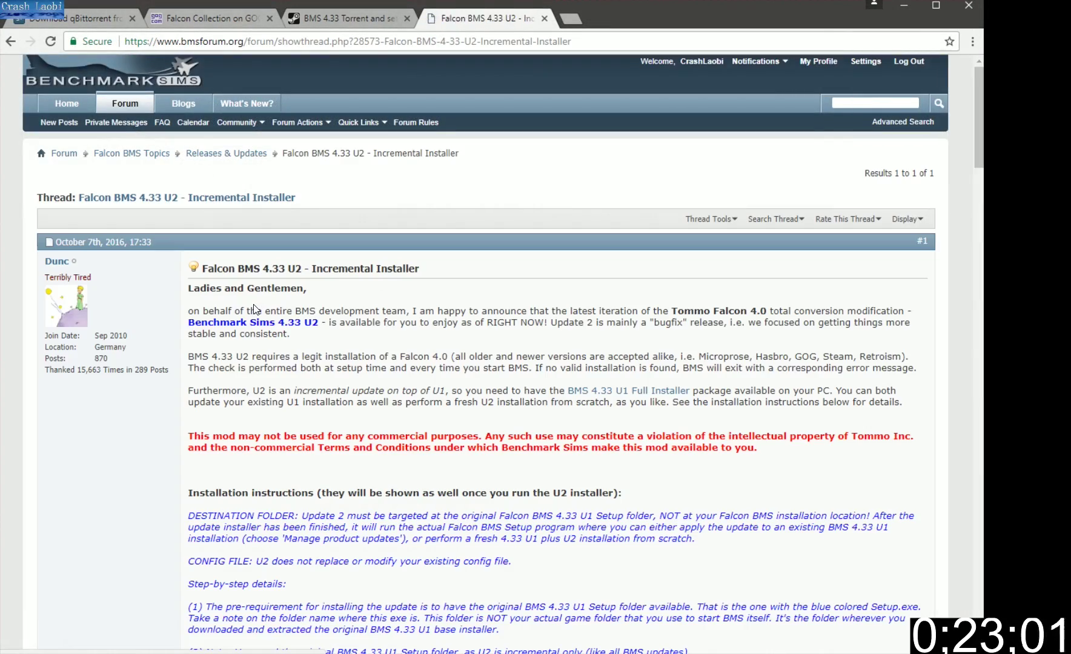
{"action": "left_click", "coordinate": [299, 315]}
{"action": "left_click", "coordinate": [97, 649]}
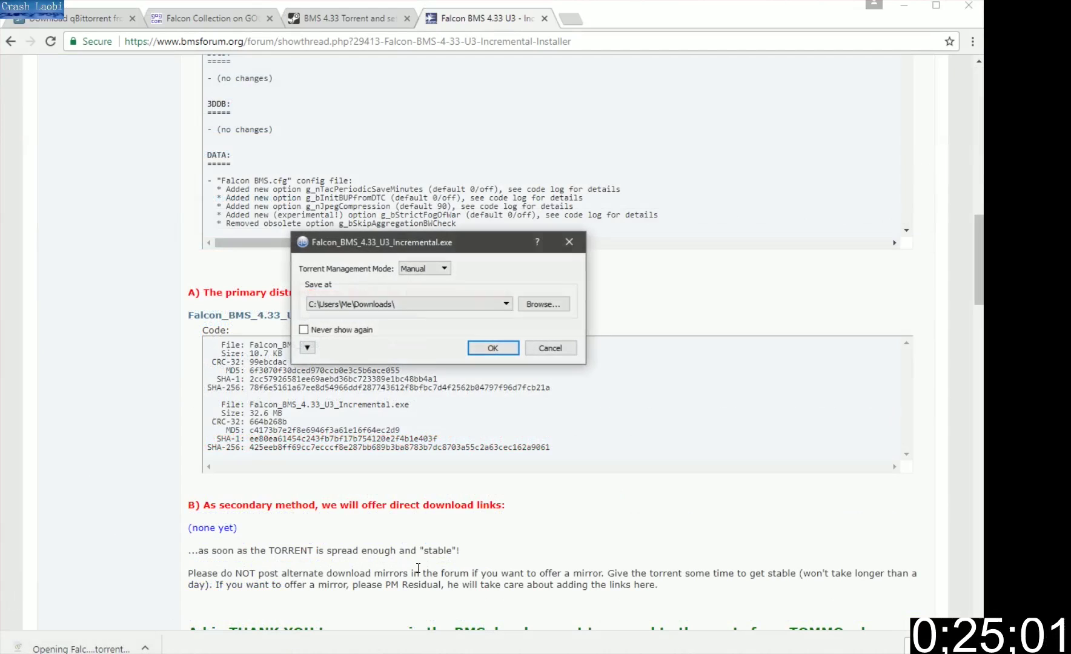
{"action": "left_click", "coordinate": [490, 348]}
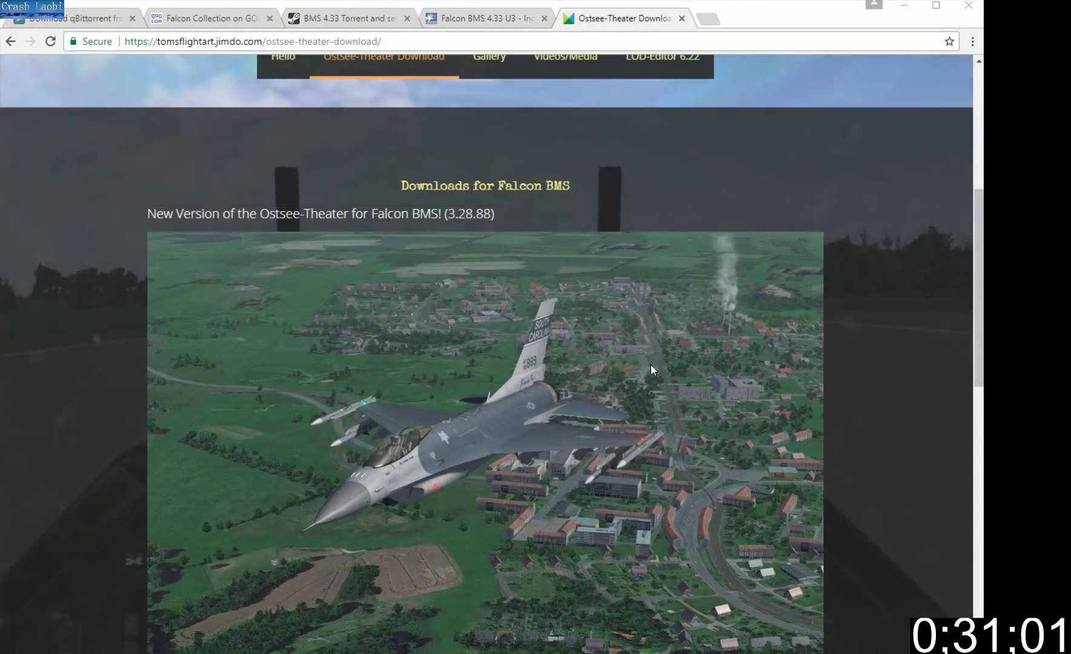
Look through the Ostsee-Theater download page for the Ostsee mod, TomsKorea2015 and F-16 cockpit textures.
{"action": "scroll", "coordinate": [651, 365], "scroll_direction": "down", "scroll_amount": 3}
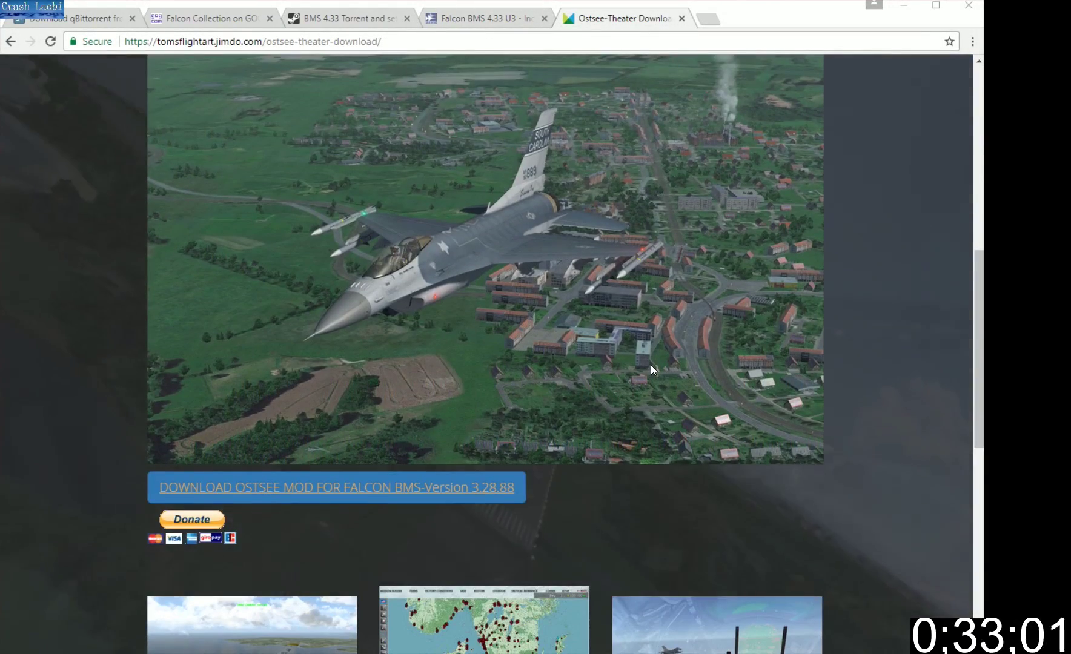
{"action": "scroll", "coordinate": [395, 277], "scroll_direction": "down", "scroll_amount": 3}
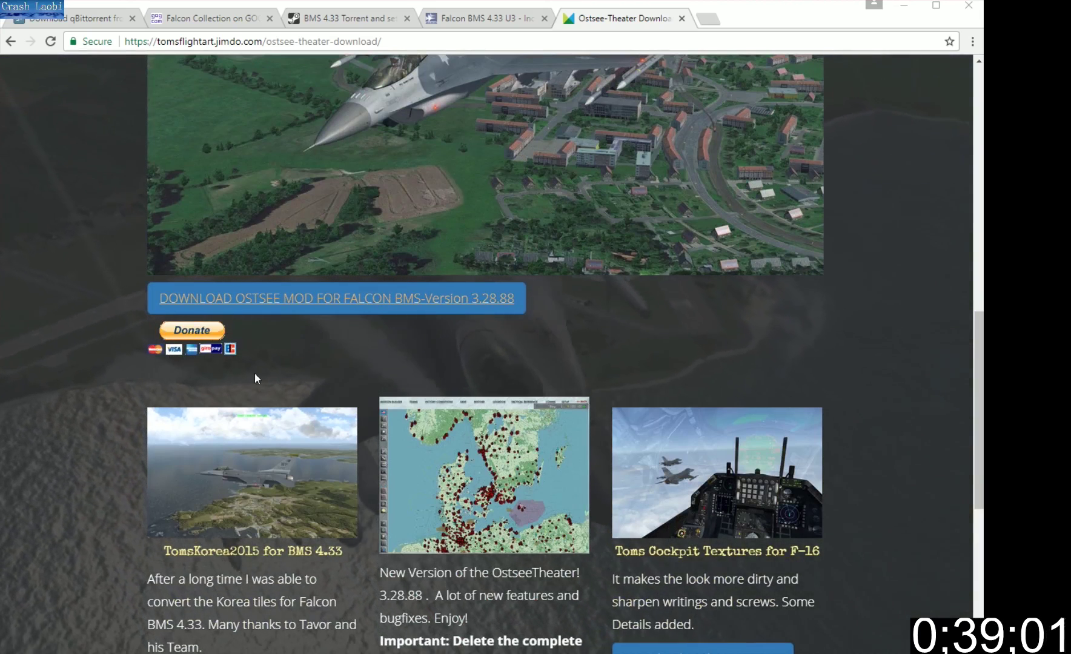
{"action": "scroll", "coordinate": [547, 337], "scroll_direction": "down", "scroll_amount": 4}
{"action": "scroll", "coordinate": [546, 338], "scroll_direction": "down", "scroll_amount": 3}
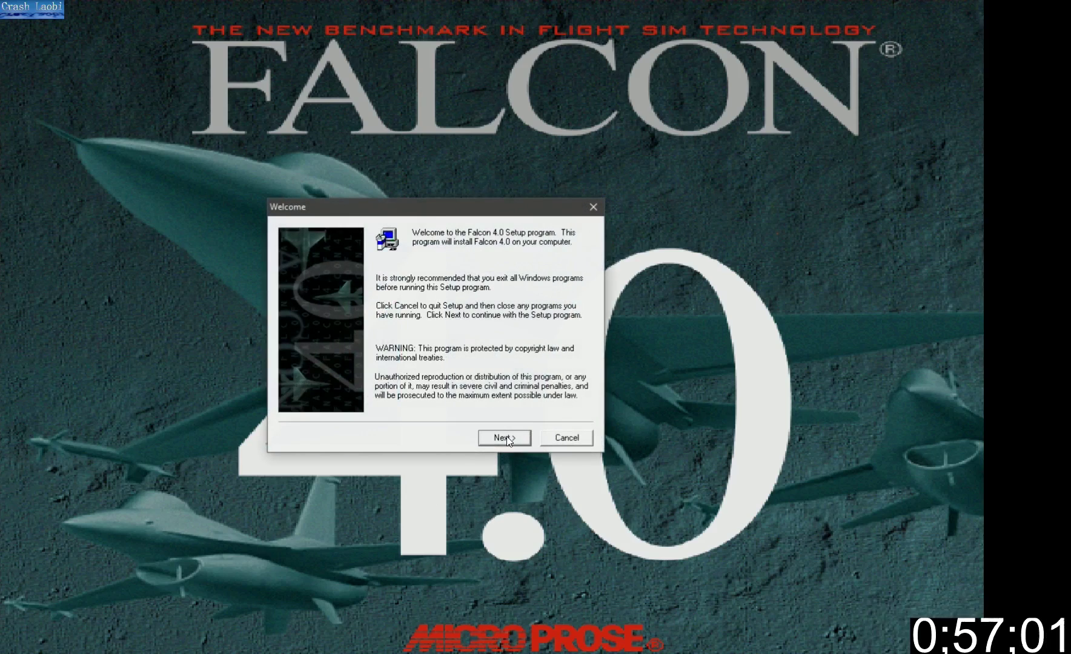
Go through the Falcon 4.0 setup wizard and install the game without DirectX 6.
{"action": "left_click", "coordinate": [506, 436]}
{"action": "left_click", "coordinate": [507, 436]}
{"action": "left_click", "coordinate": [506, 436]}
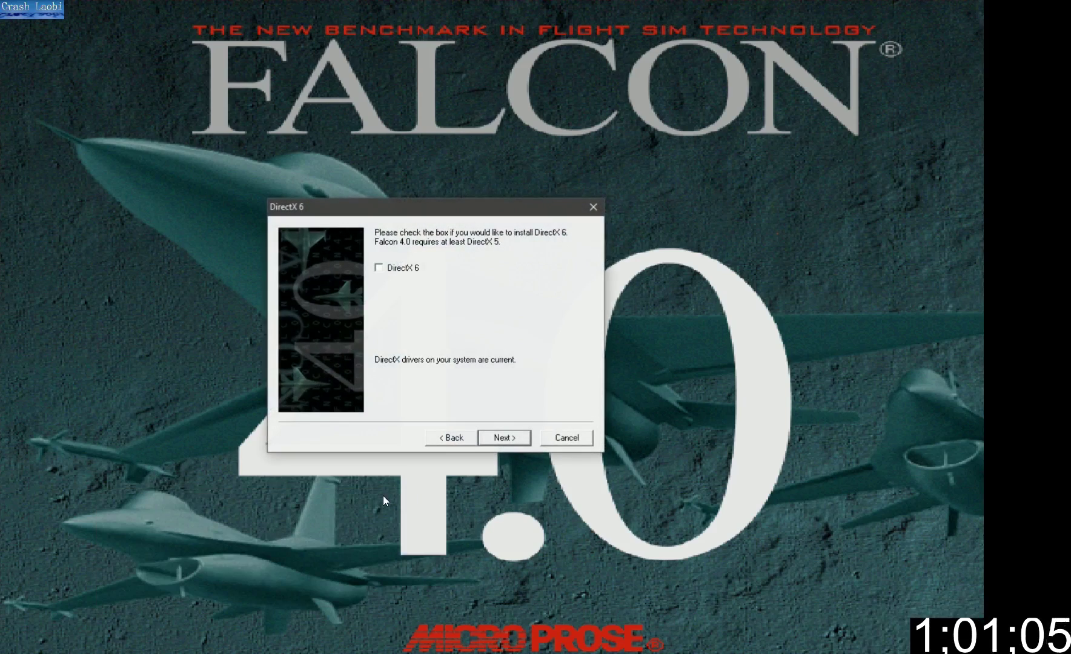
{"action": "left_click", "coordinate": [503, 438]}
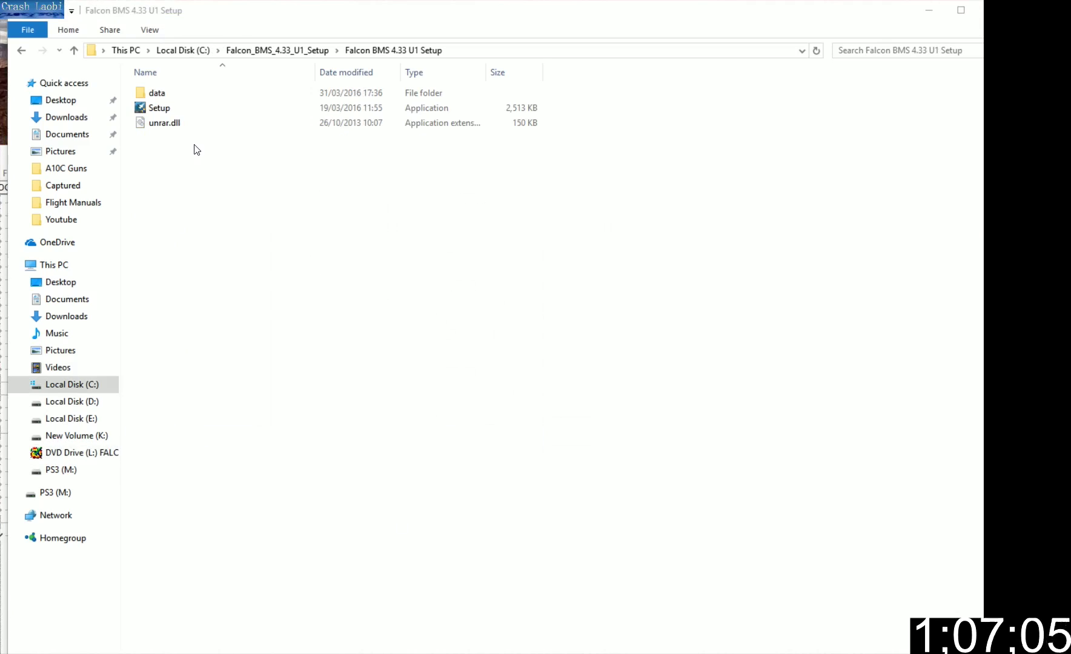
Run Setup from the Falcon BMS 4.33 U1 Setup folder and accept the license agreement.
{"action": "left_click", "coordinate": [177, 129]}
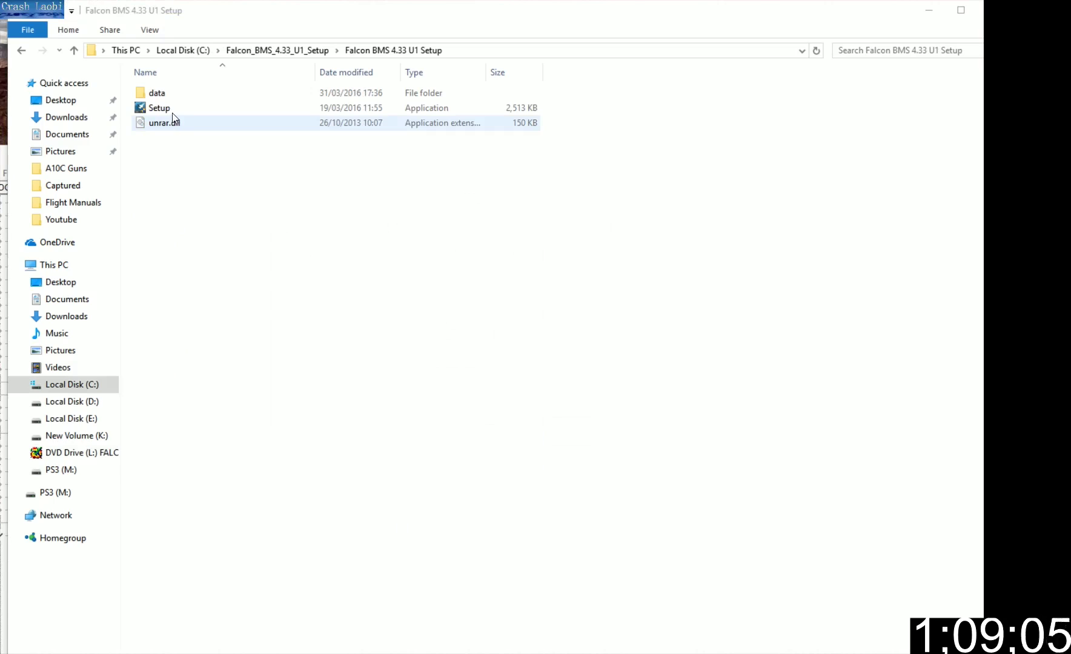
{"action": "double_click", "coordinate": [172, 109]}
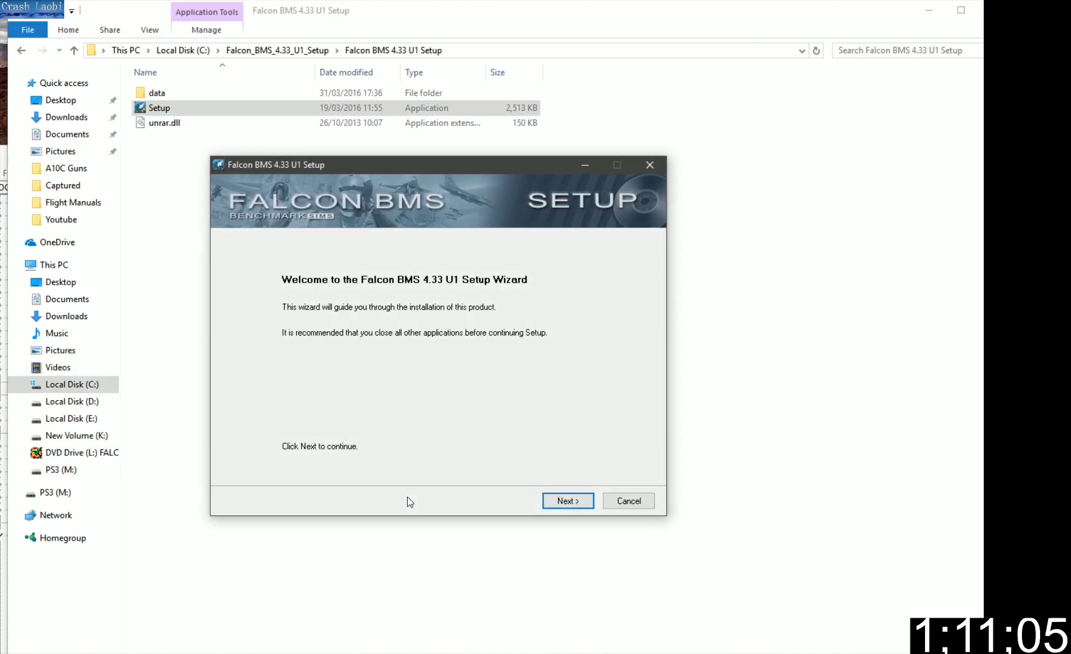
{"action": "left_click", "coordinate": [565, 501]}
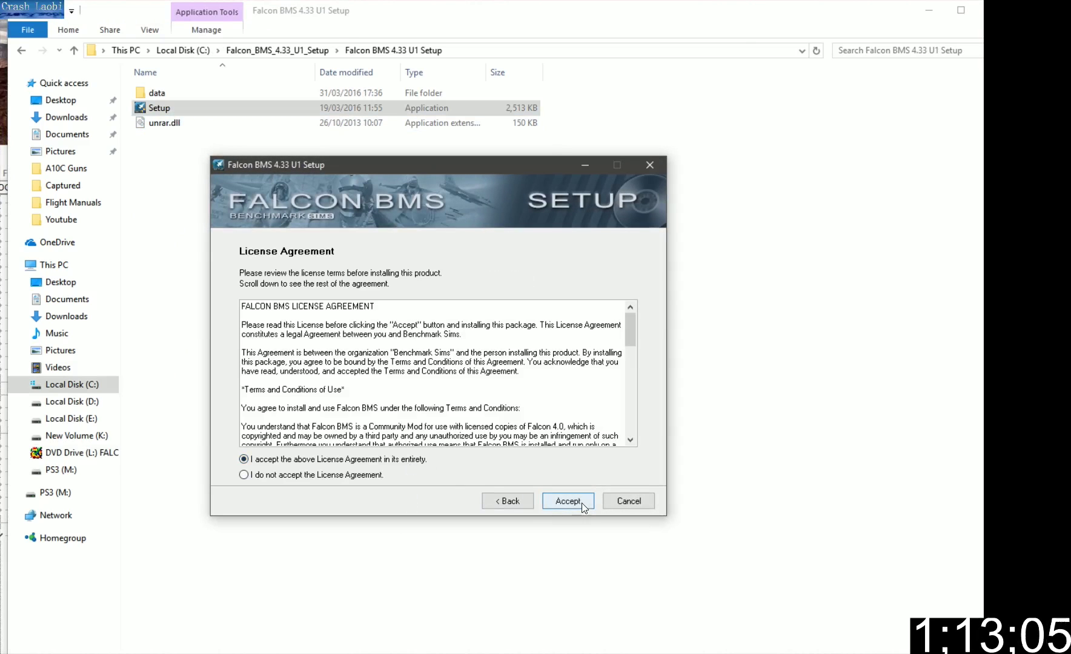
{"action": "left_click", "coordinate": [575, 503]}
{"action": "left_click", "coordinate": [579, 503]}
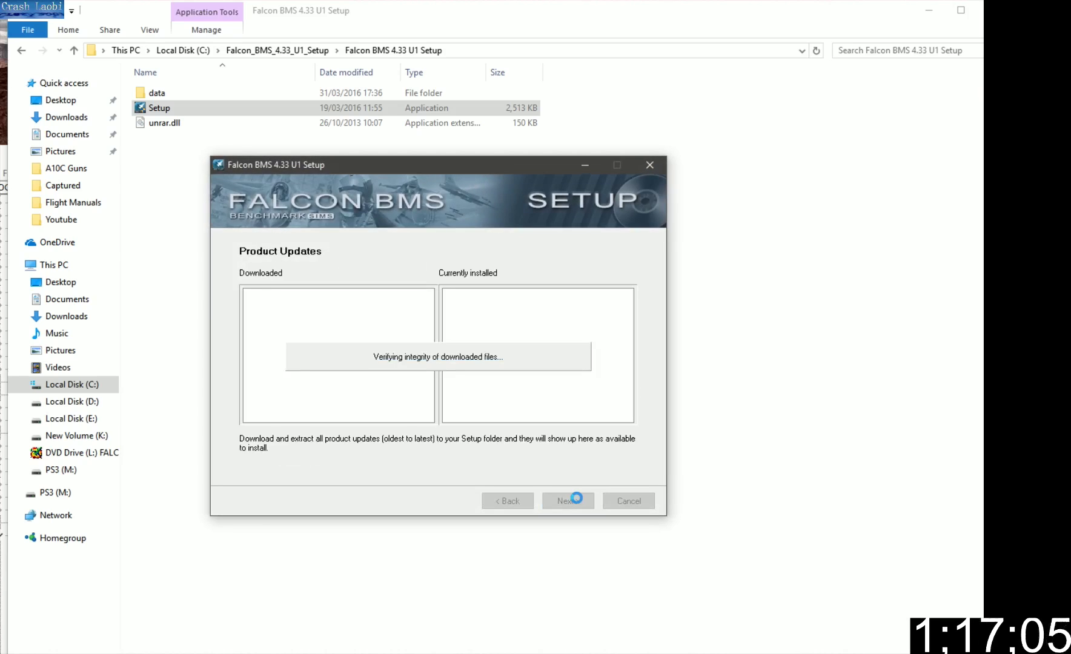
Install the 4.33 U1 Base item with a desktop shortcut and a start menu program group.
{"action": "left_click", "coordinate": [568, 501]}
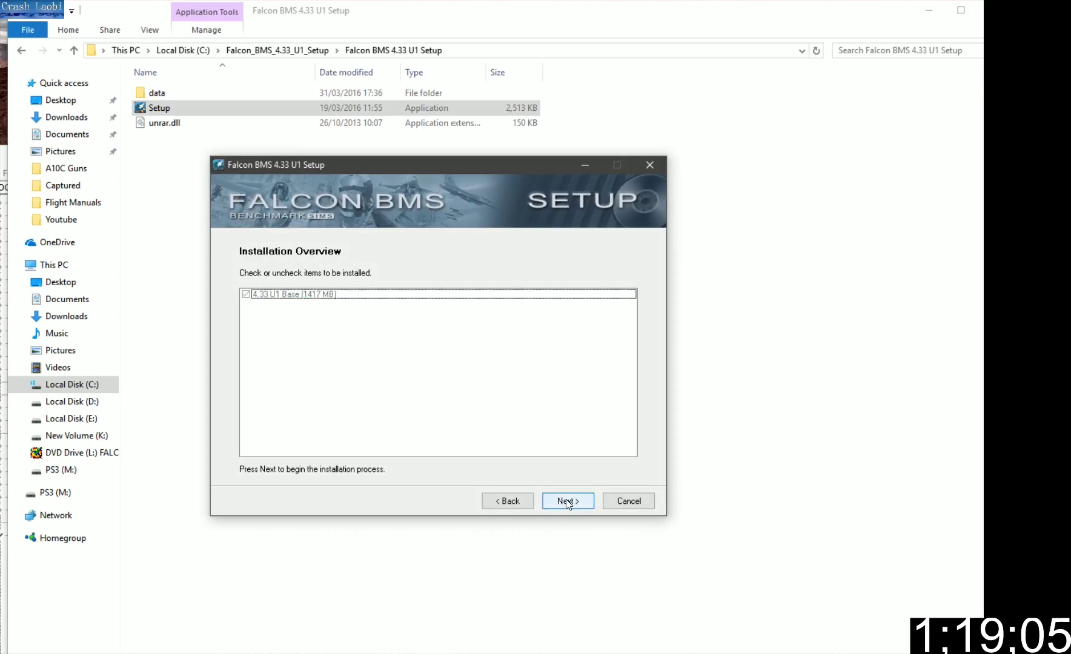
{"action": "left_click", "coordinate": [567, 502]}
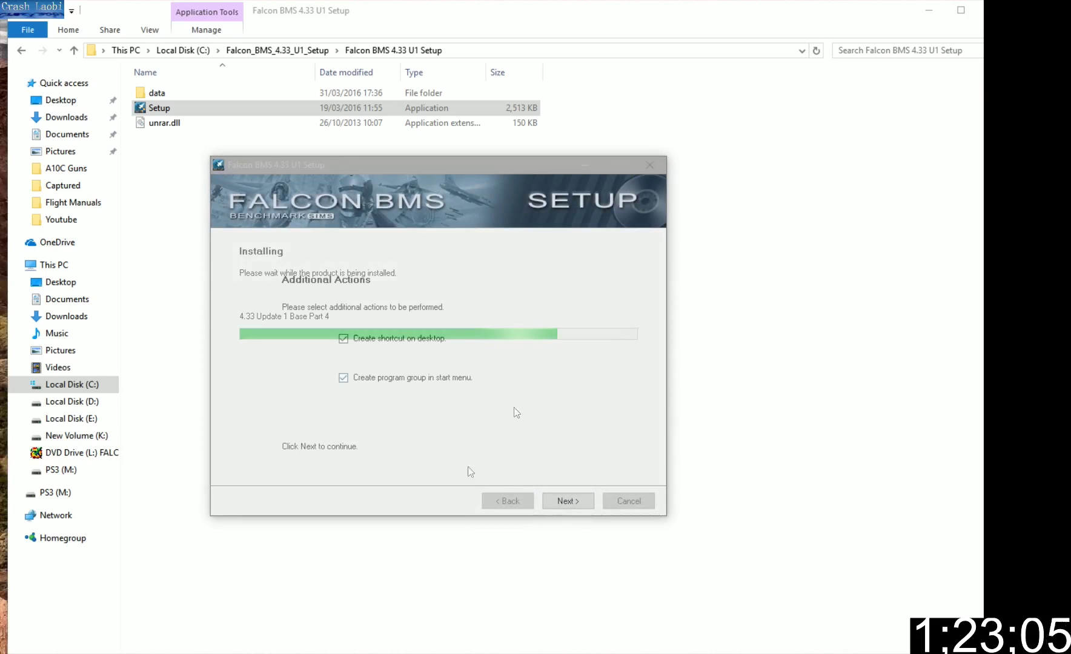
{"action": "left_click", "coordinate": [566, 503]}
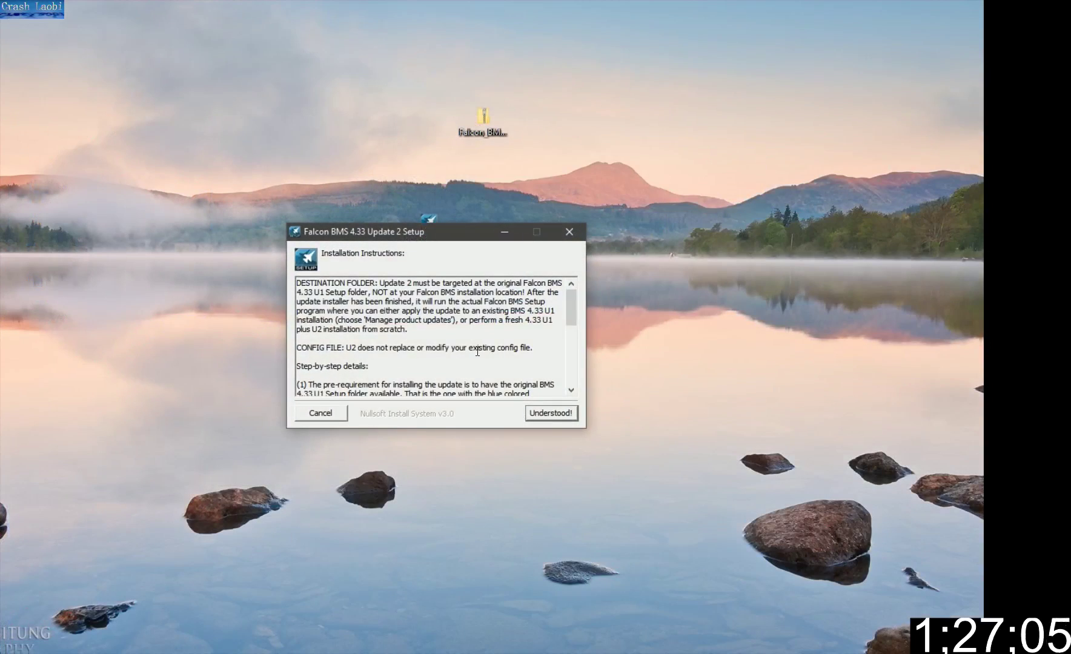
Set the Update 2 destination to the Falcon BMS 4.33 U1 Setup folder inside C:\Falcon_BMS_4.33_U1_Setup.
{"action": "left_click", "coordinate": [549, 413]}
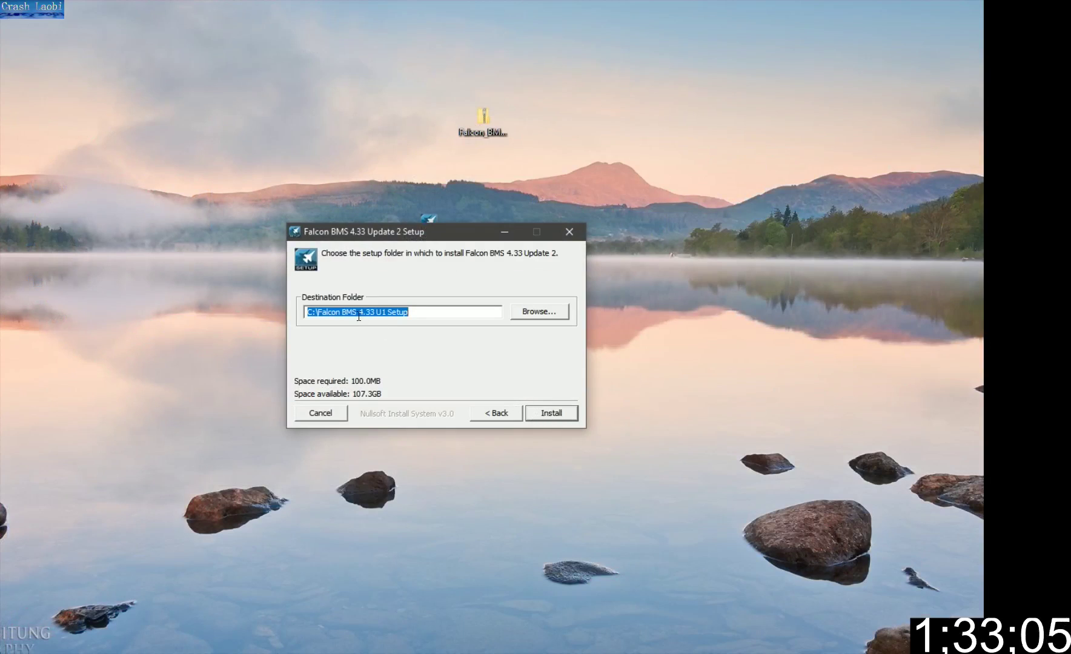
{"action": "left_click", "coordinate": [549, 316]}
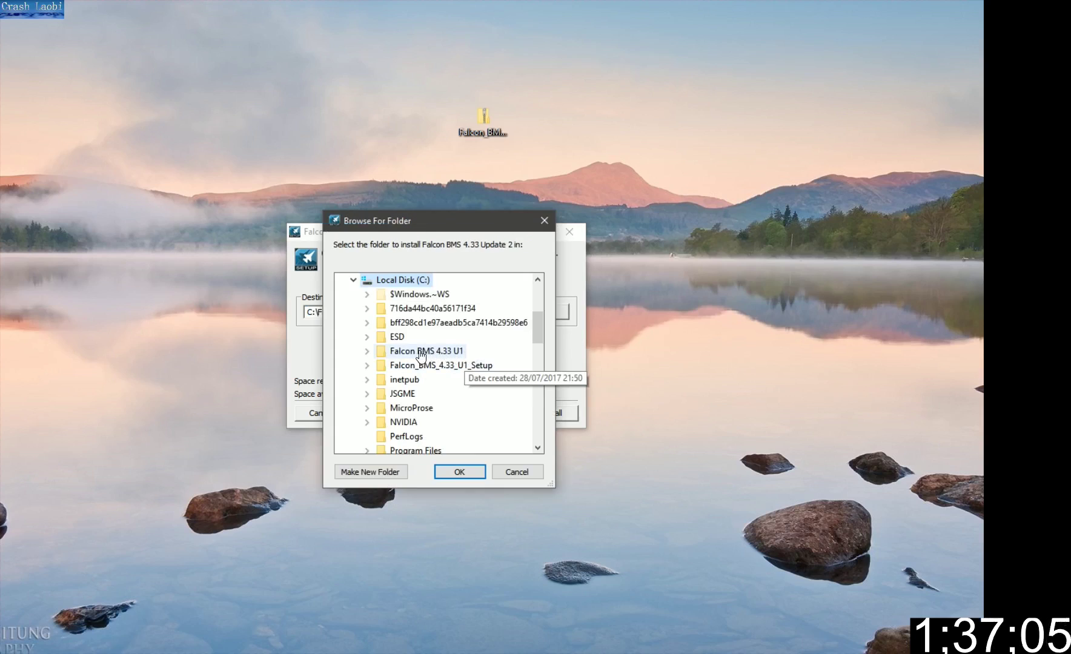
{"action": "double_click", "coordinate": [462, 364]}
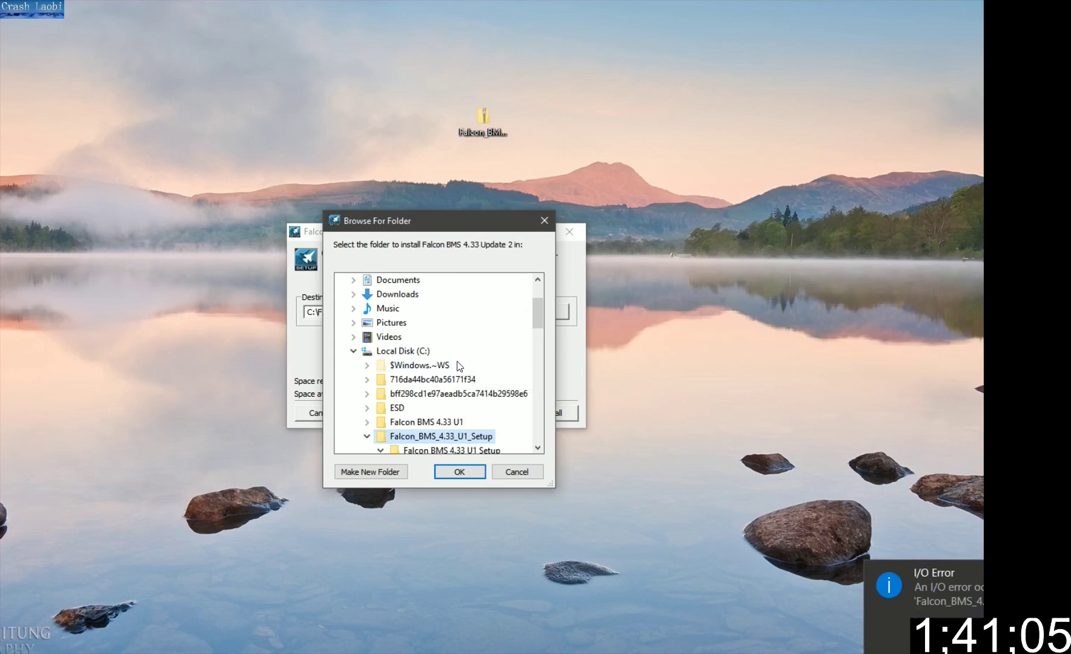
{"action": "left_click", "coordinate": [479, 451]}
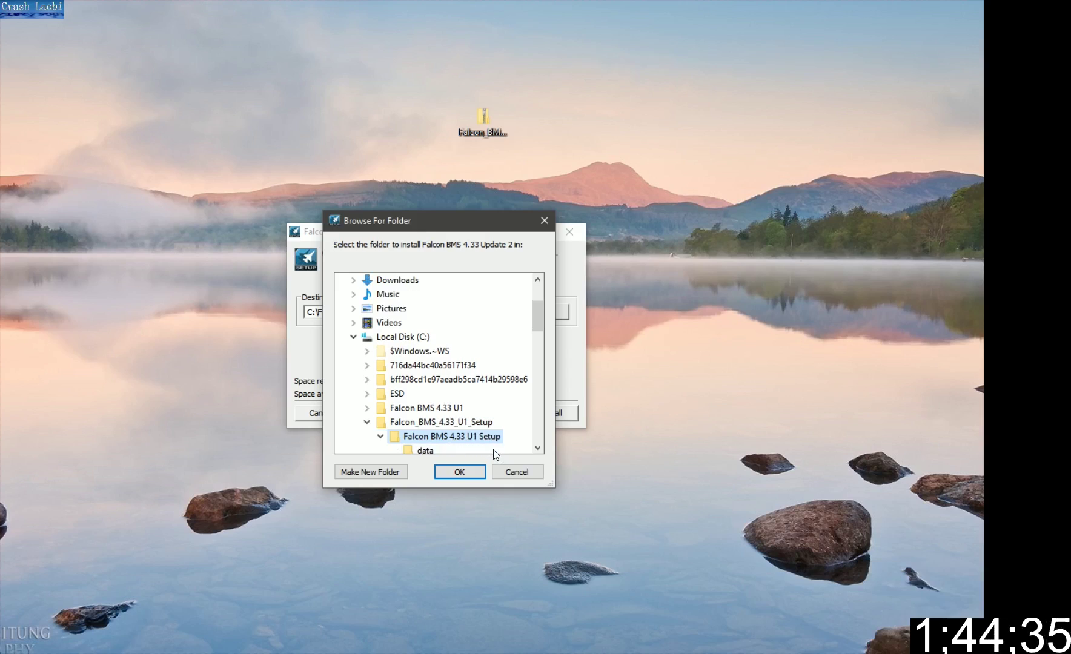
{"action": "left_click", "coordinate": [460, 471]}
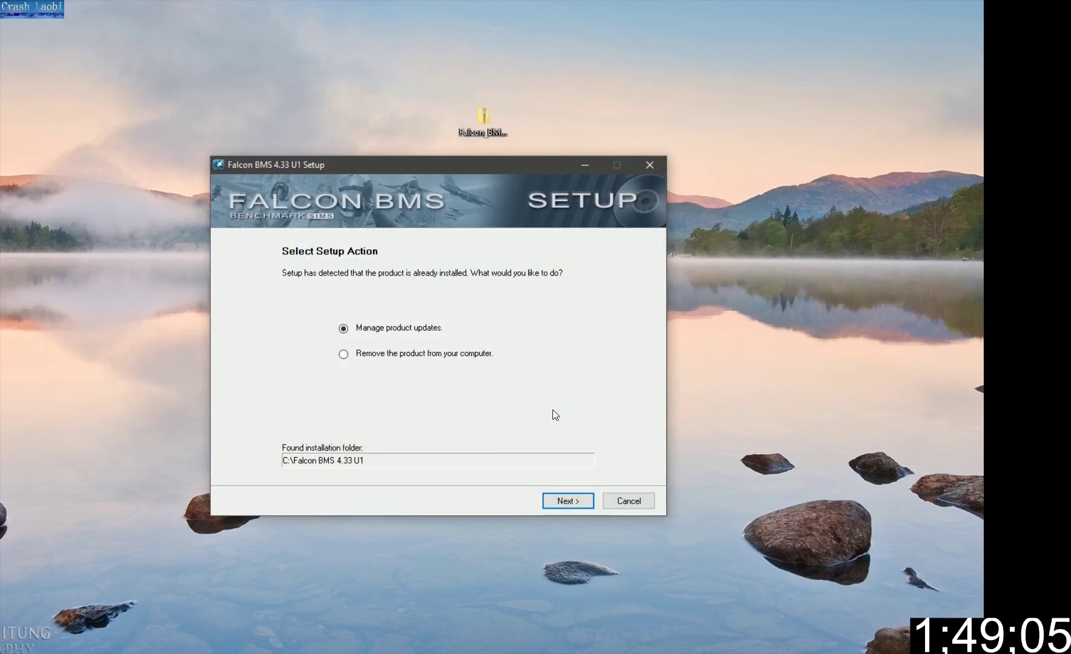
Apply the 4.33 U2 update to the existing installation through Manage product updates and finish without starting the program.
{"action": "left_click", "coordinate": [568, 501]}
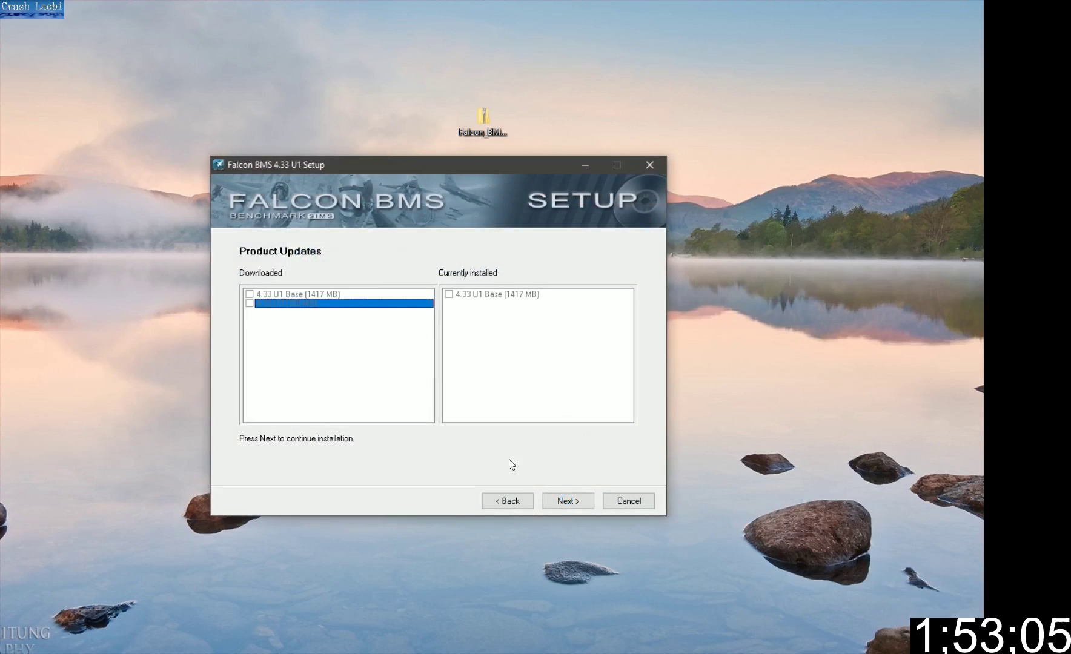
{"action": "left_click", "coordinate": [560, 503]}
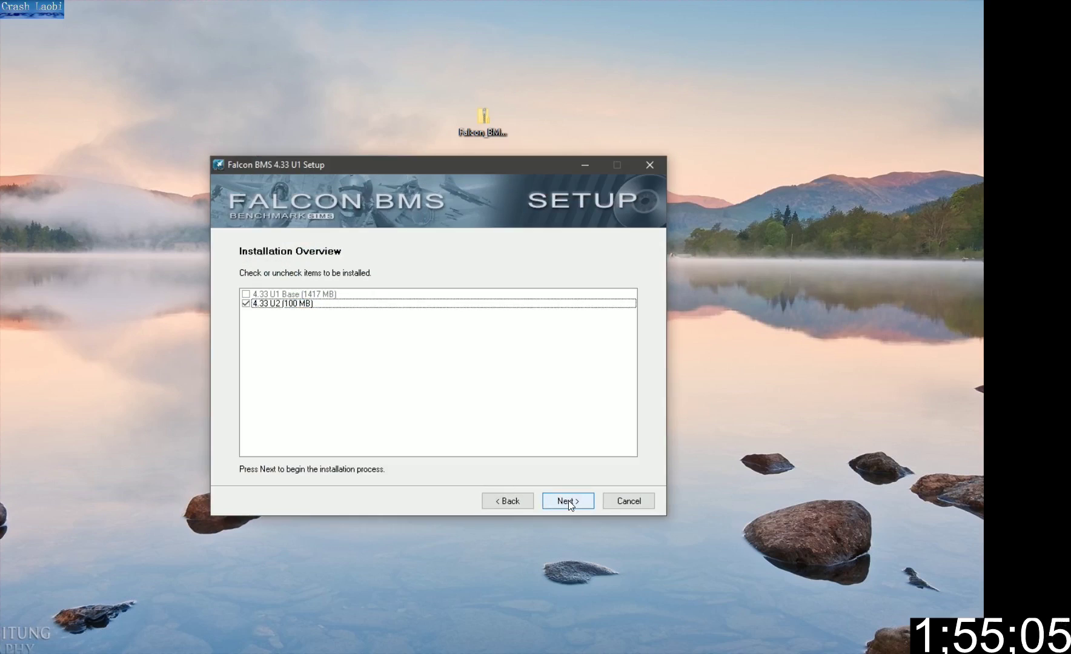
{"action": "left_click", "coordinate": [568, 501]}
{"action": "left_click", "coordinate": [560, 501]}
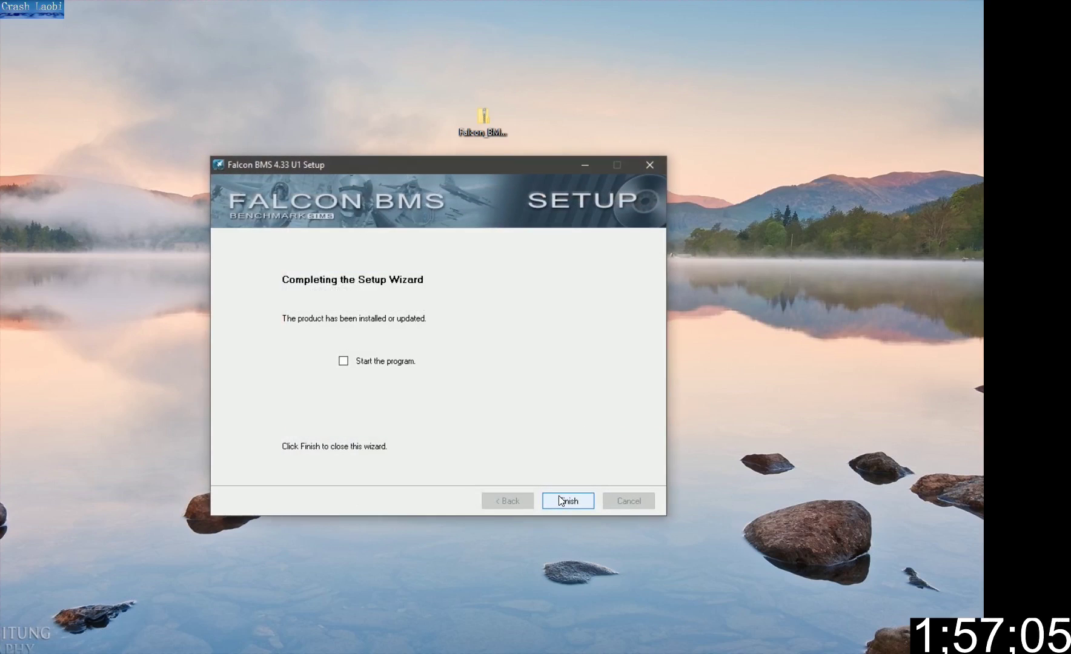
{"action": "left_click", "coordinate": [568, 501]}
Set the Update 3 destination to the Falcon BMS 4.33 U1 Setup folder inside C:\Falcon_BMS_4.33_U1_Setup.
{"action": "left_click", "coordinate": [554, 412]}
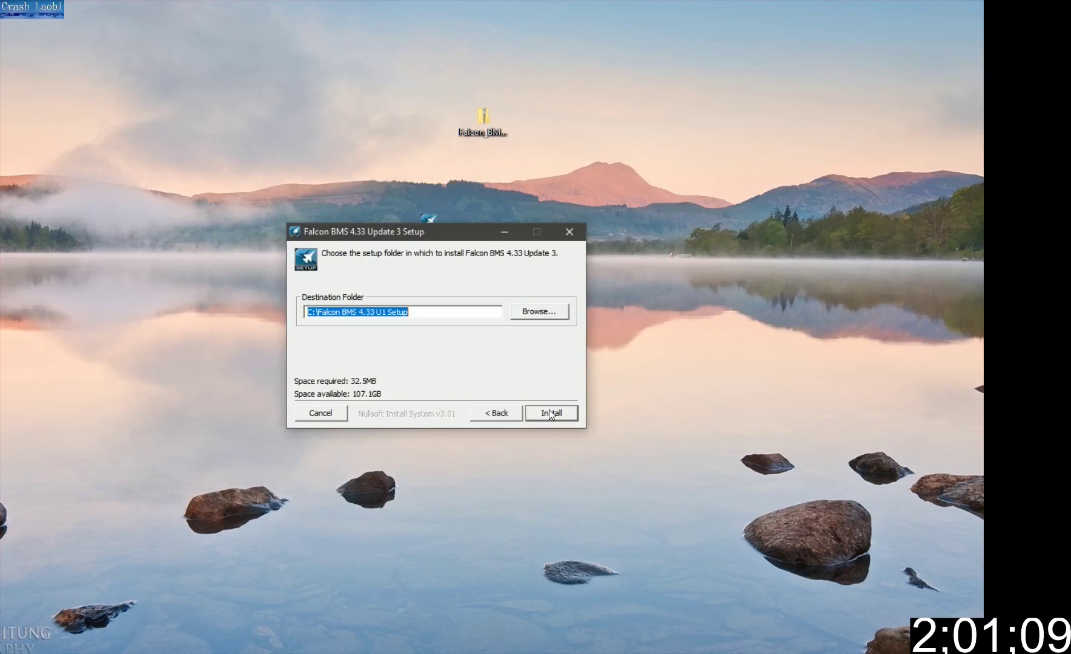
{"action": "left_click", "coordinate": [539, 311]}
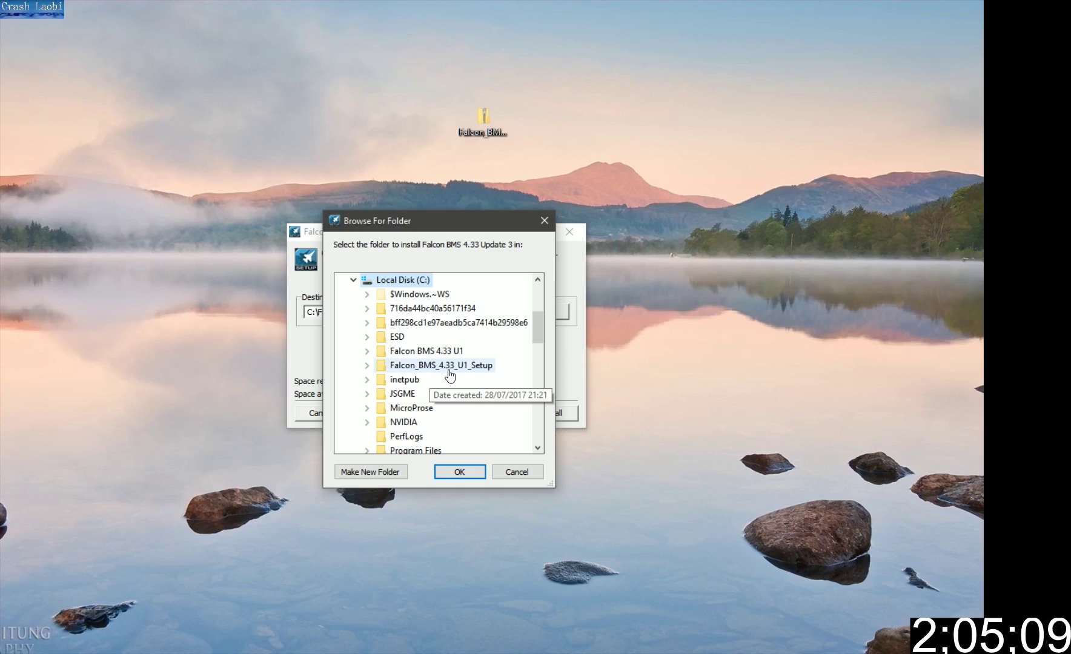
{"action": "double_click", "coordinate": [474, 366]}
{"action": "left_click", "coordinate": [473, 436]}
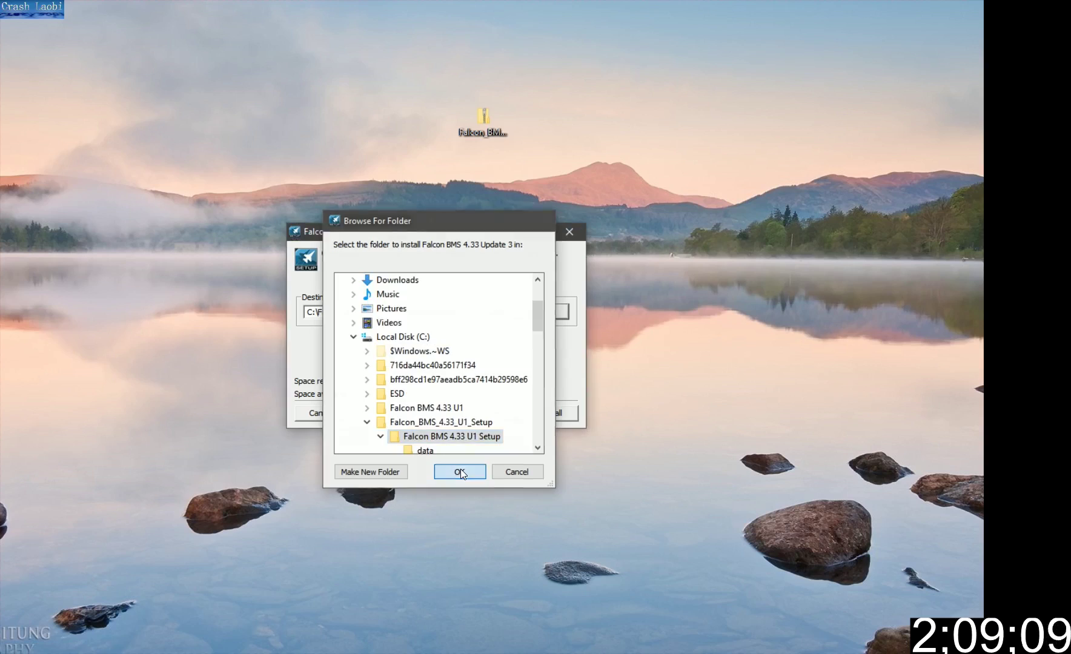
{"action": "left_click", "coordinate": [461, 472]}
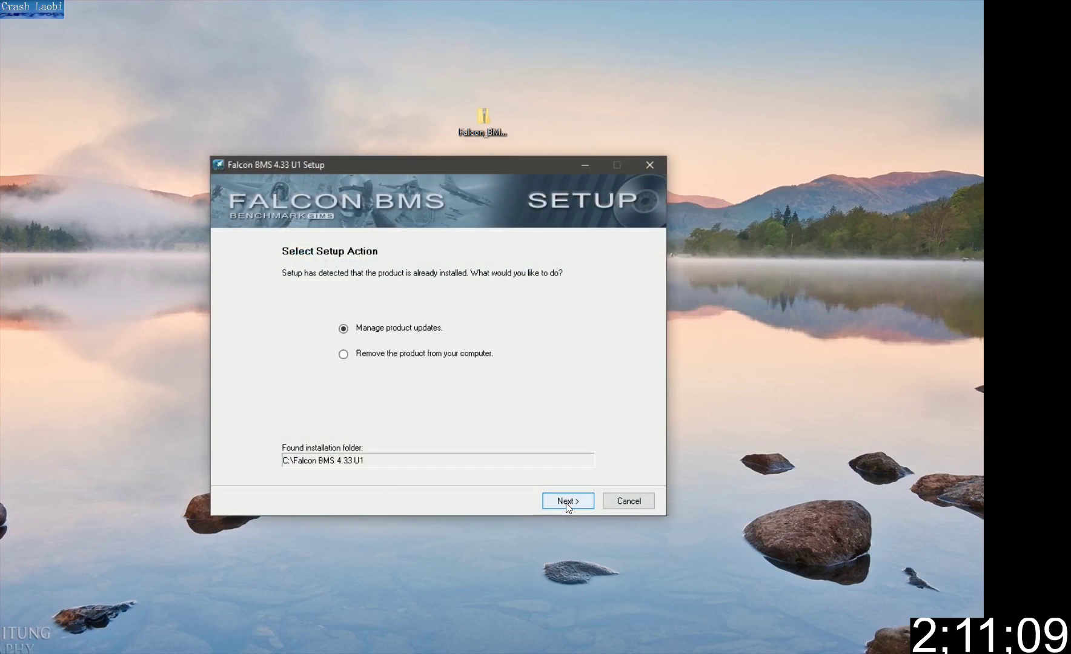
Apply Update 3 to the existing installation through Manage product updates and close the setup without starting the program.
{"action": "left_click", "coordinate": [566, 503]}
{"action": "left_click", "coordinate": [571, 501]}
{"action": "left_click", "coordinate": [570, 499]}
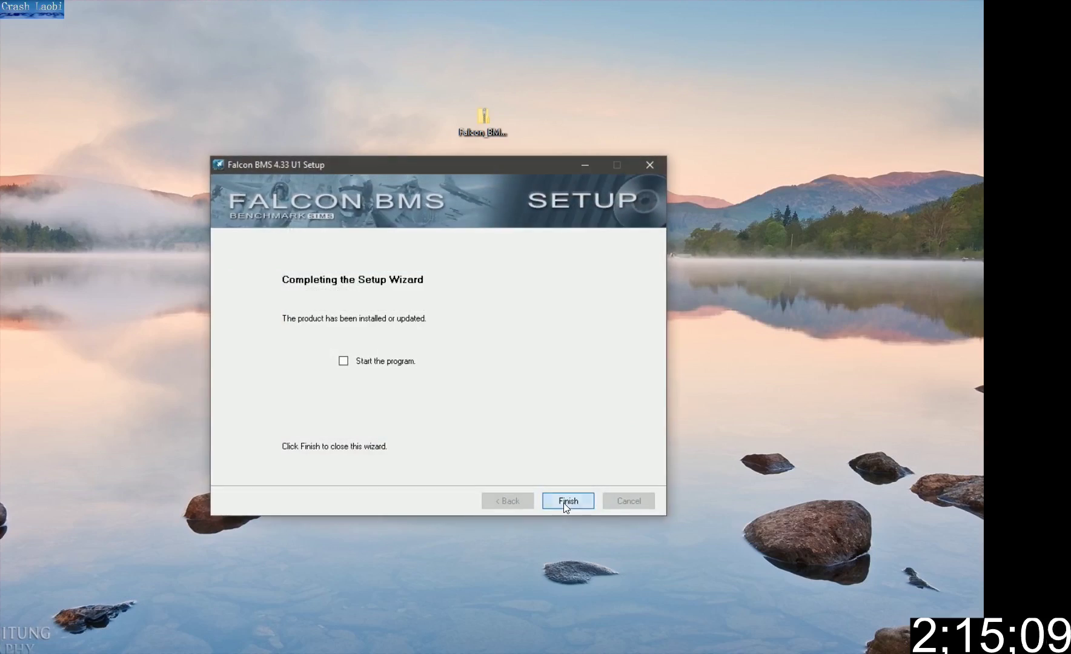
{"action": "left_click", "coordinate": [564, 503]}
{"action": "left_click", "coordinate": [555, 414]}
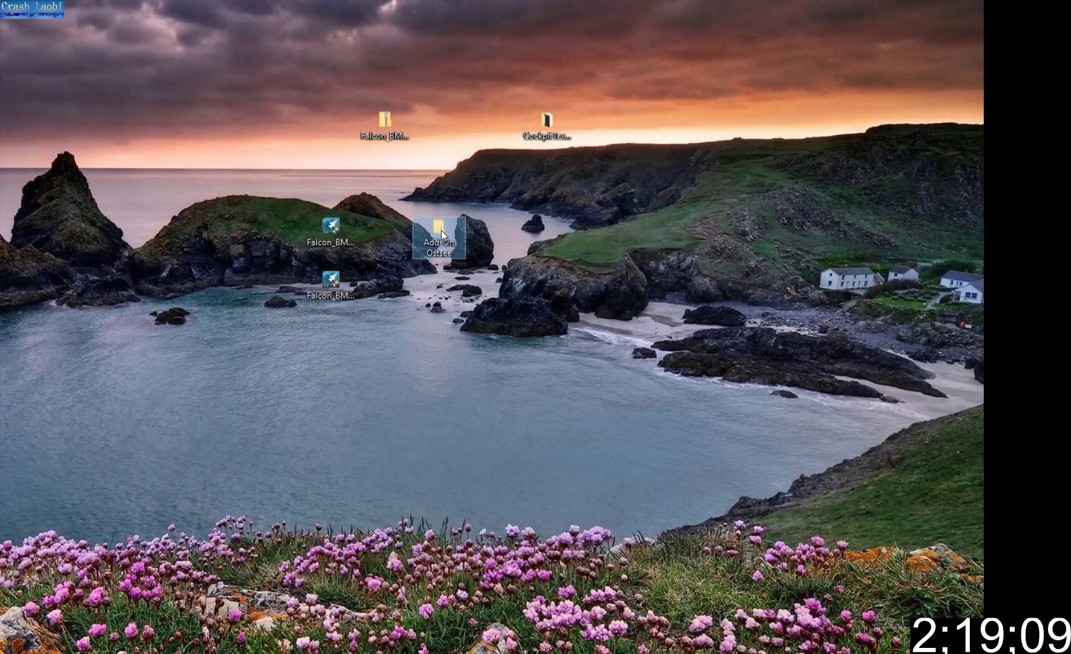
Move the Add-On Ostsee folder from the desktop into the Data folder of C:\Falcon BMS 4.33 U1.
{"action": "right_click", "coordinate": [441, 230]}
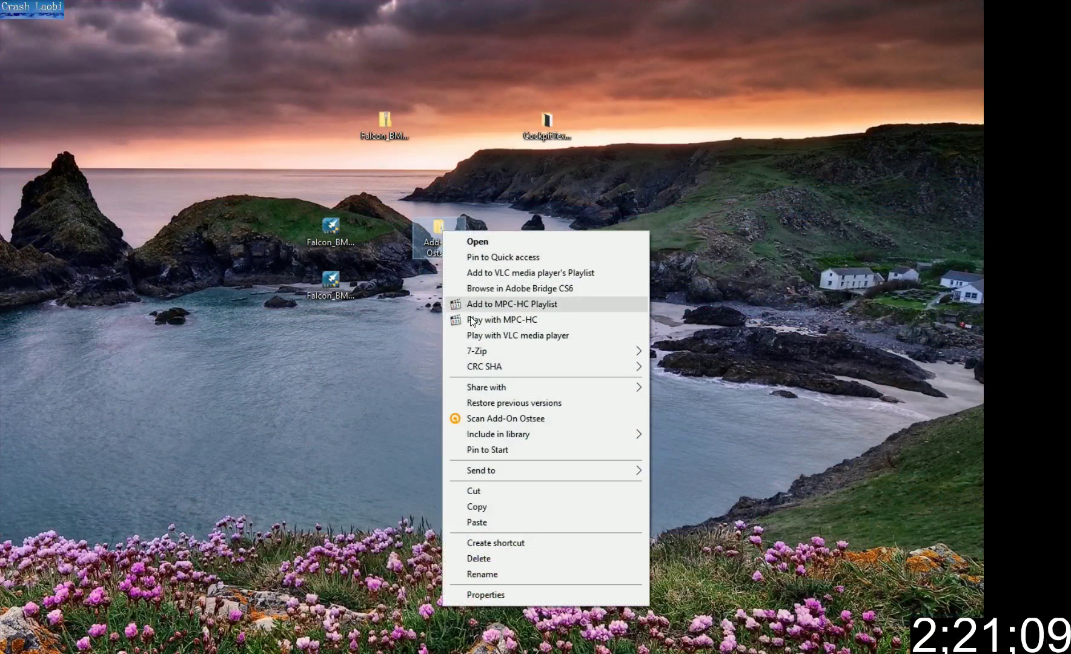
{"action": "left_click", "coordinate": [493, 491]}
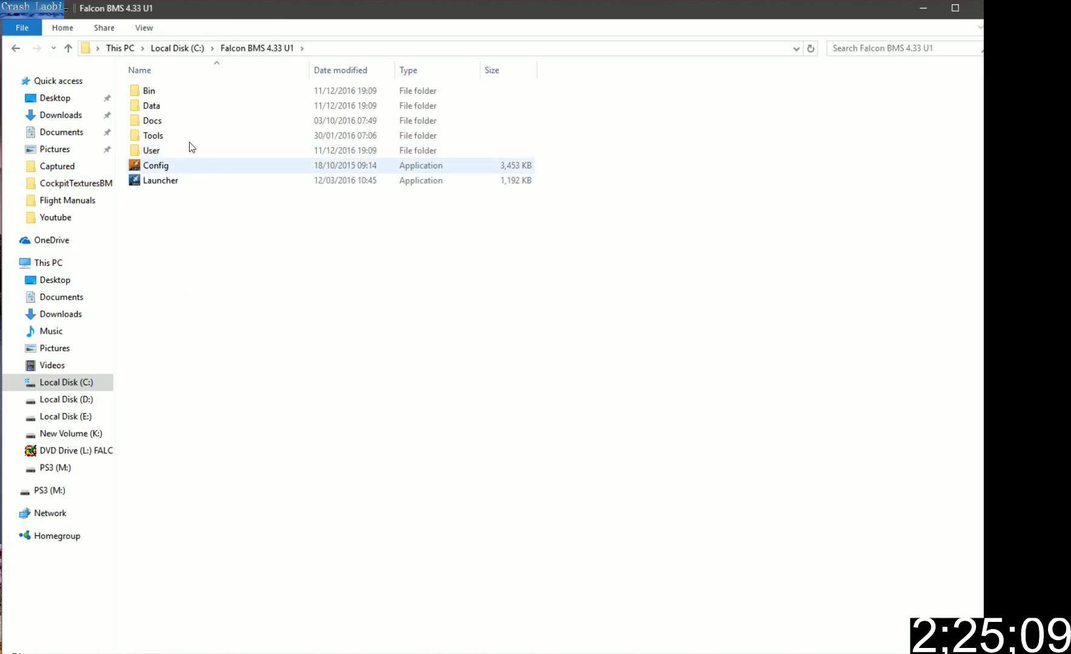
{"action": "double_click", "coordinate": [174, 108]}
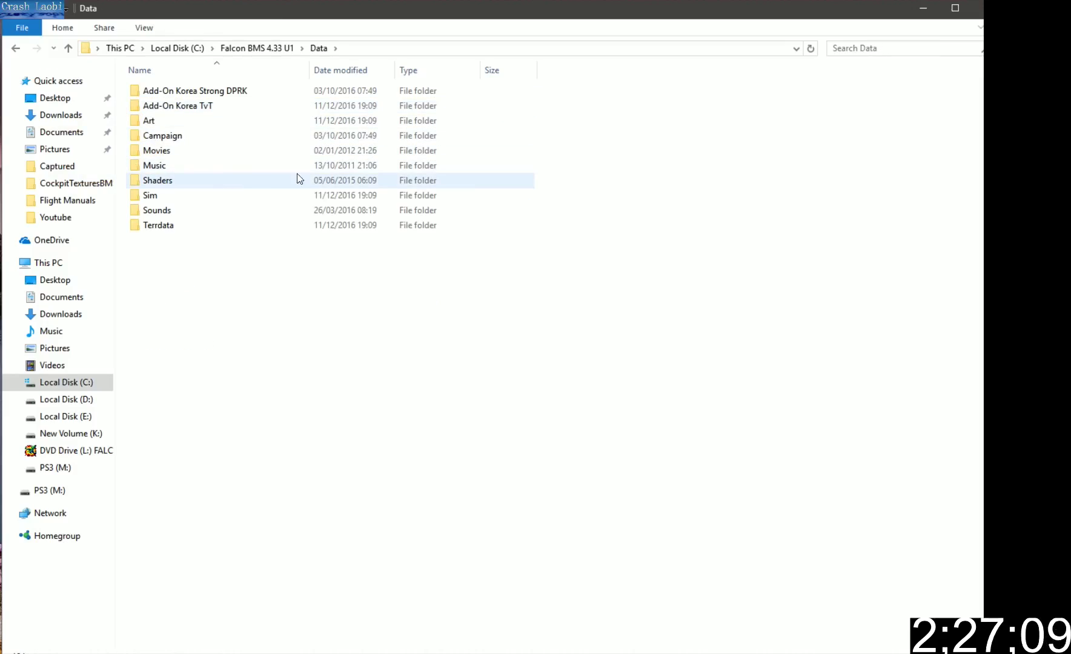
{"action": "right_click", "coordinate": [595, 329]}
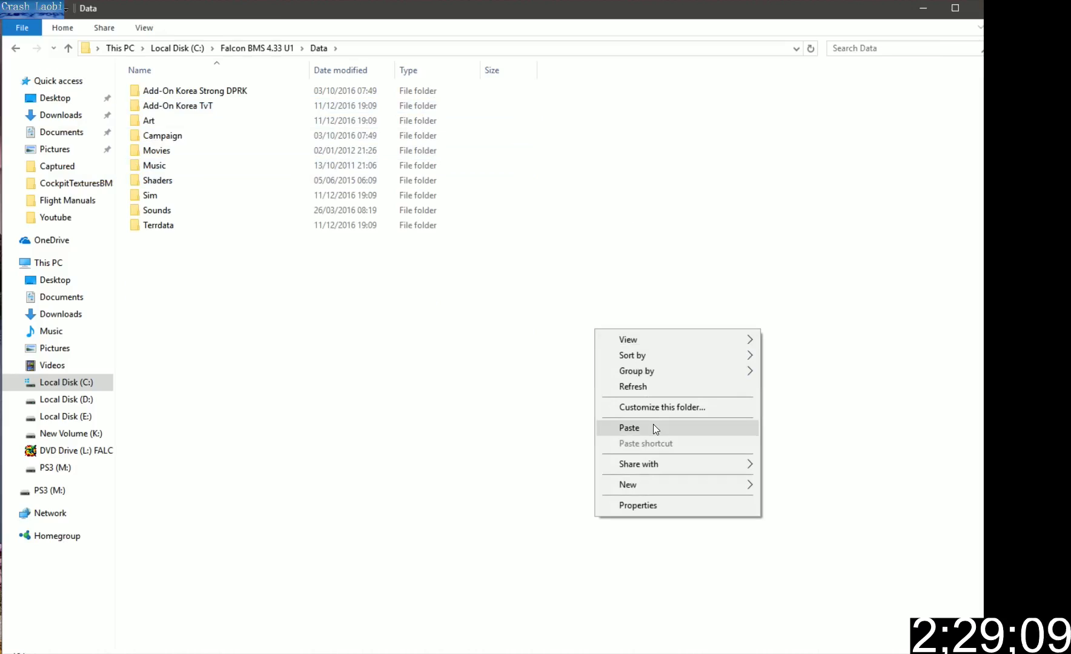
{"action": "left_click", "coordinate": [652, 428]}
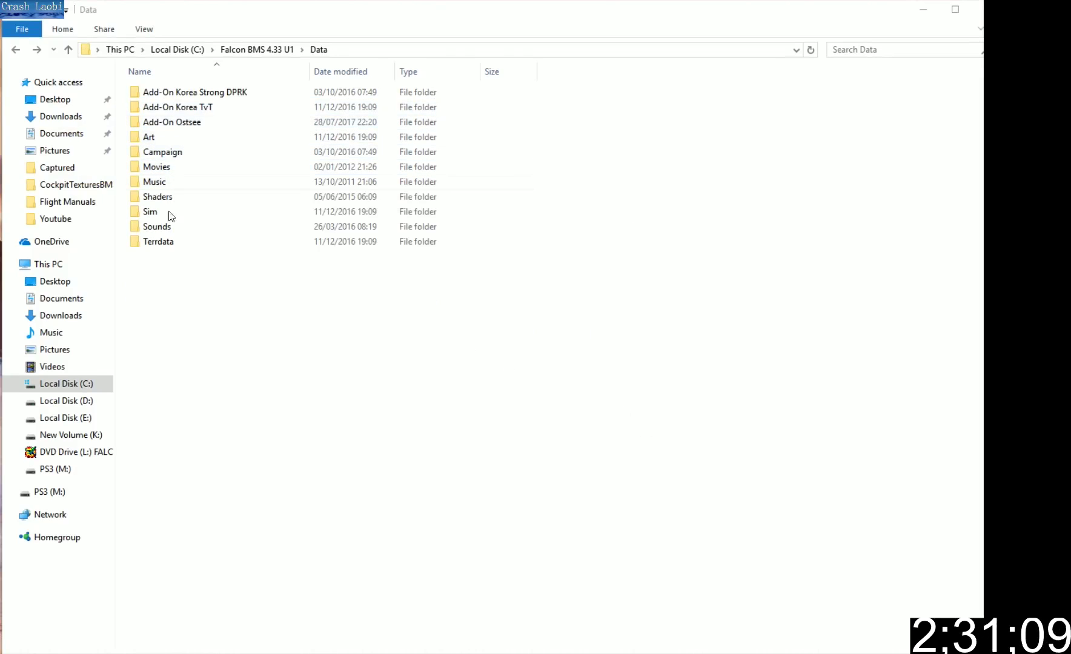
Add the line Add-On Ostsee\Terrdata\theaterdefinition\Ostsee.tdf to theater.lst in Data\Terrdata\theaterdefinition, save the file and close the editor.
{"action": "double_click", "coordinate": [163, 243]}
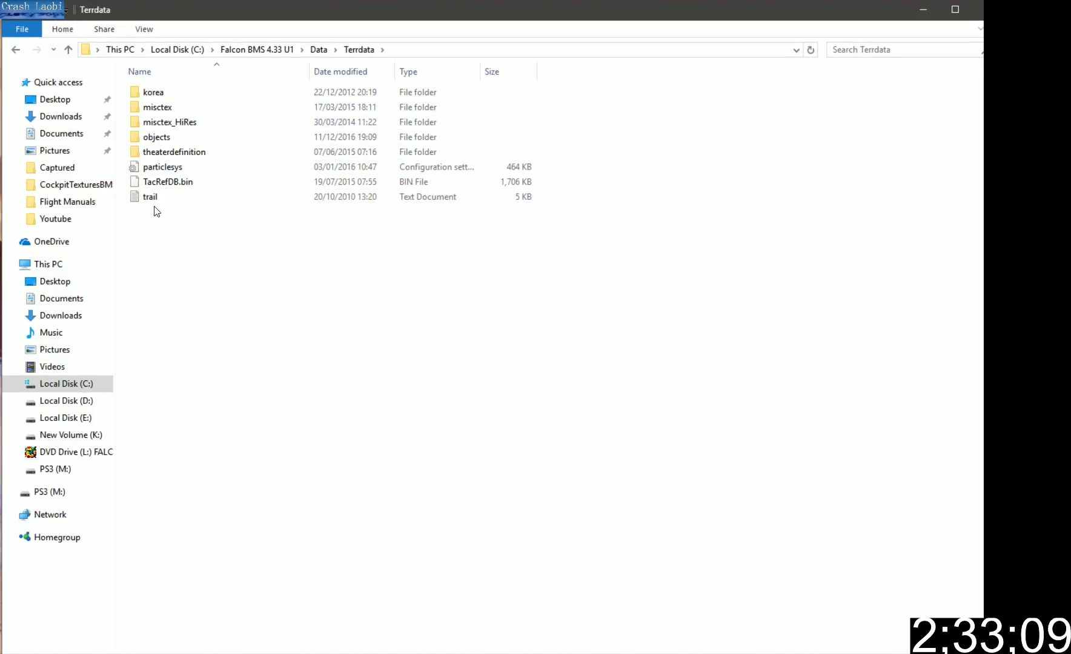
{"action": "left_click", "coordinate": [158, 157]}
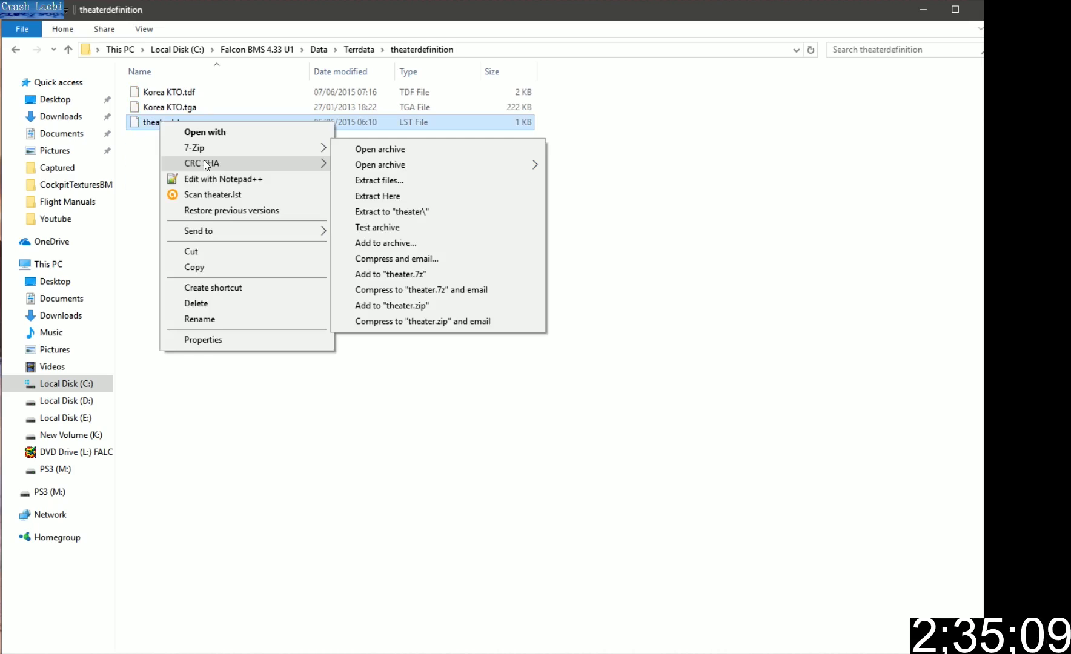
{"action": "left_click", "coordinate": [203, 178]}
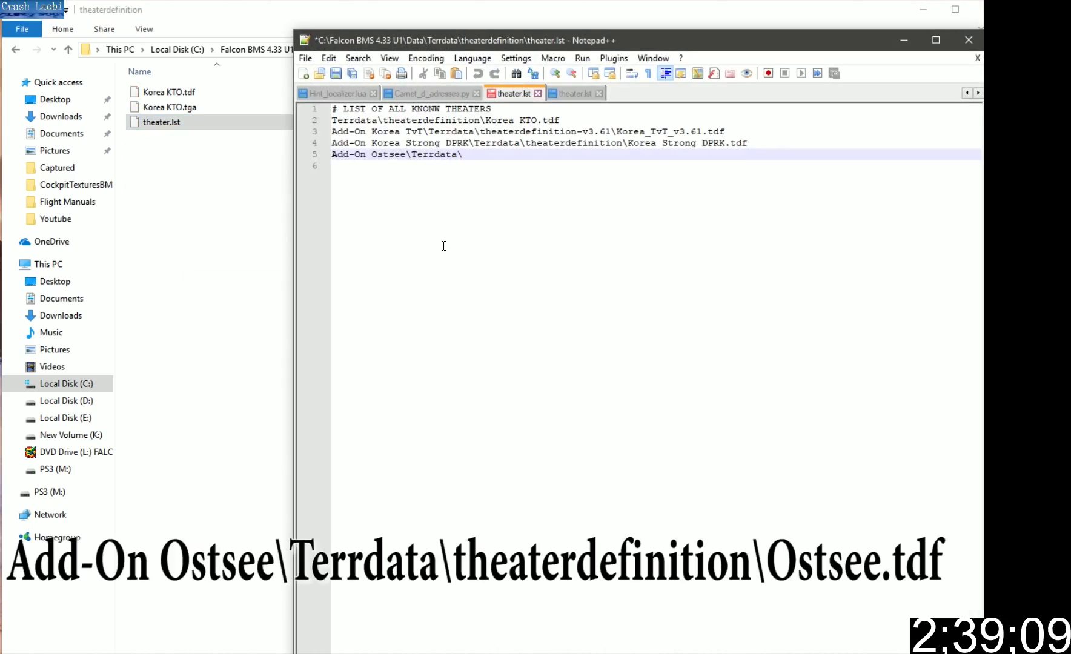
{"action": "type", "text": "theaterdefinition\\Ostsee.tdf"}
{"action": "left_click", "coordinate": [486, 181]}
{"action": "left_click", "coordinate": [336, 71]}
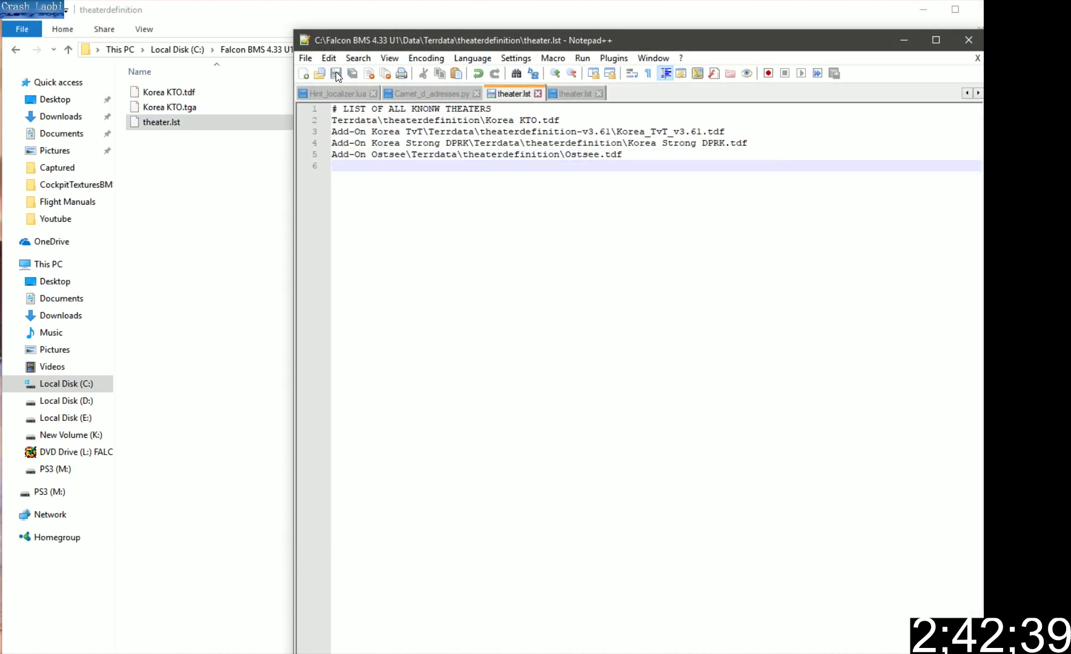
{"action": "left_click", "coordinate": [972, 42]}
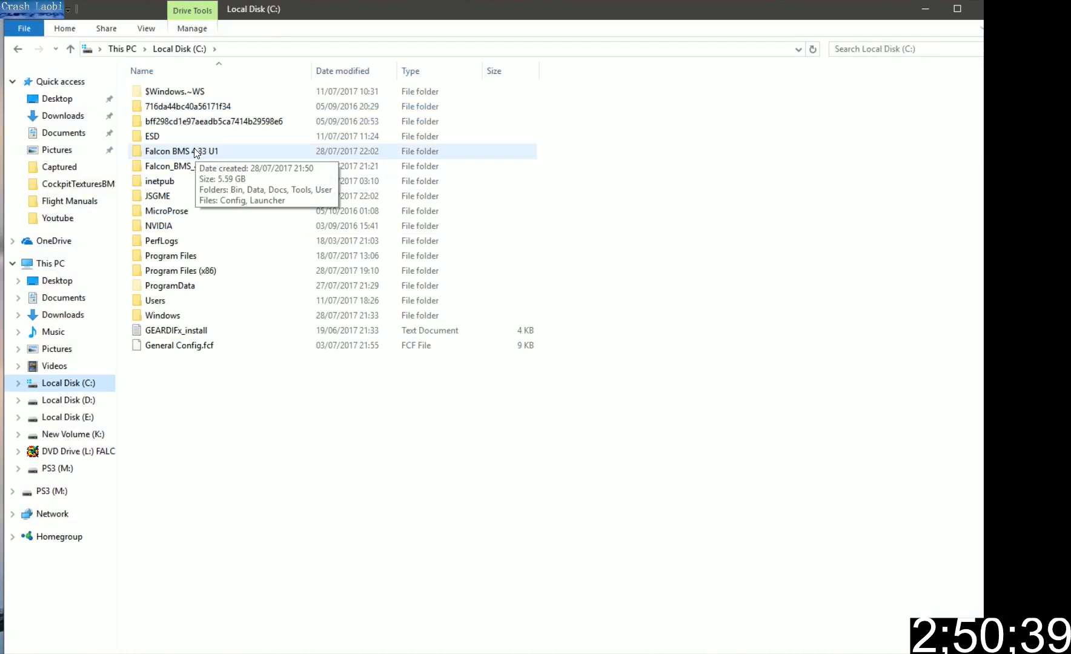
Paste the copied CockpitTexturesBMS files into Falcon BMS 4.33 U1\Data\Terrdata\objects\KoreaObj, replacing the existing files with the same names.
{"action": "double_click", "coordinate": [196, 153]}
{"action": "double_click", "coordinate": [168, 106]}
{"action": "double_click", "coordinate": [167, 231]}
{"action": "double_click", "coordinate": [160, 136]}
{"action": "double_click", "coordinate": [167, 91]}
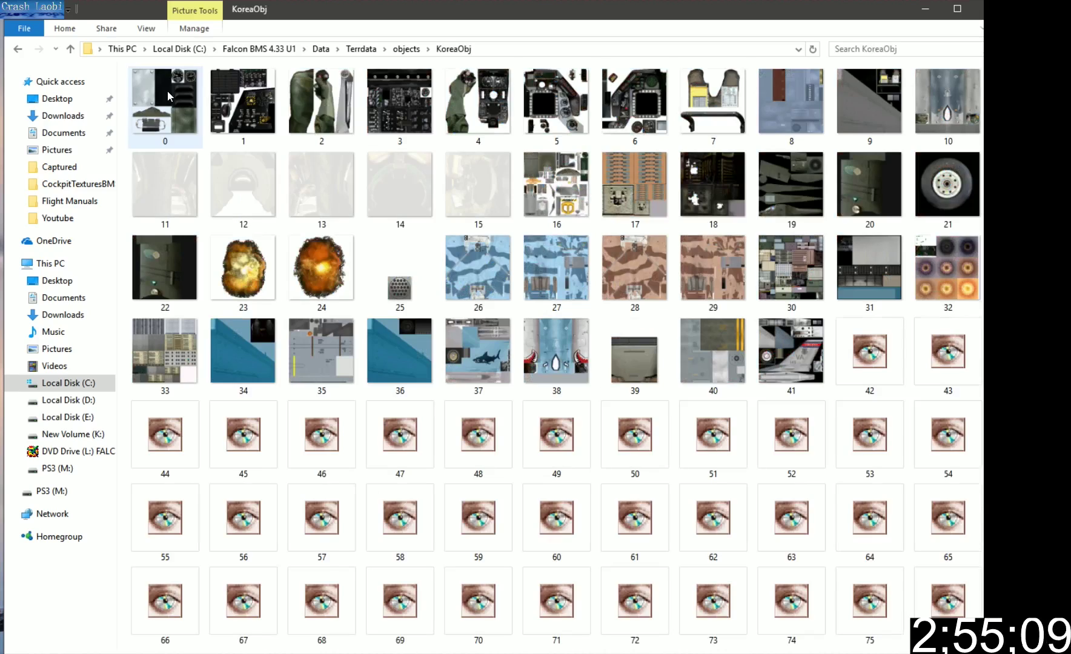
{"action": "key", "text": "ctrl+v"}
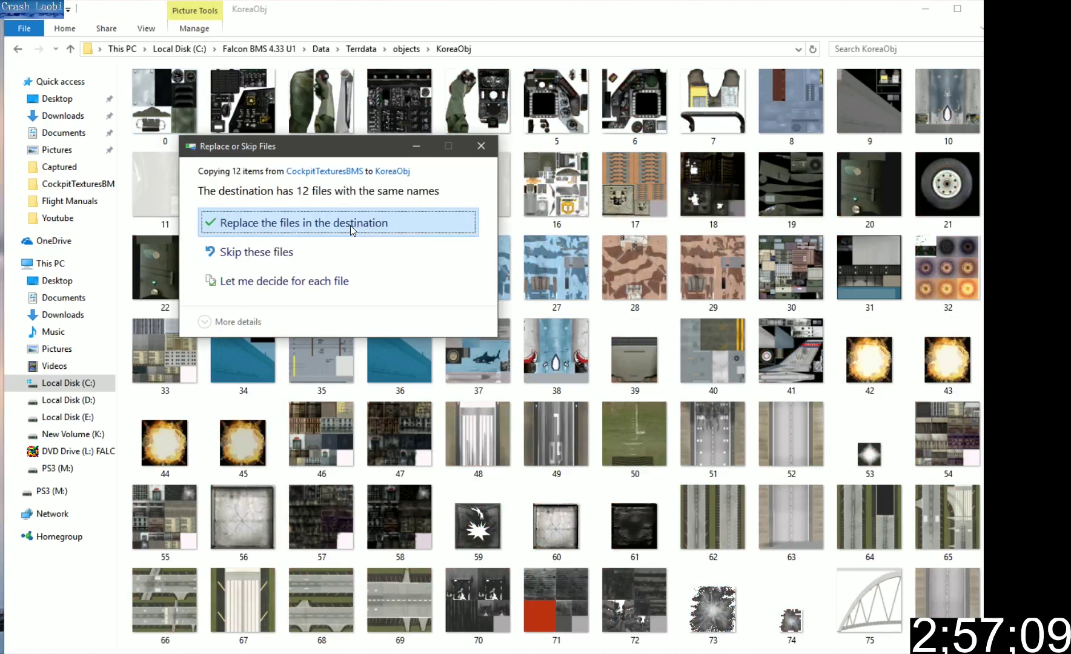
{"action": "left_click", "coordinate": [349, 226]}
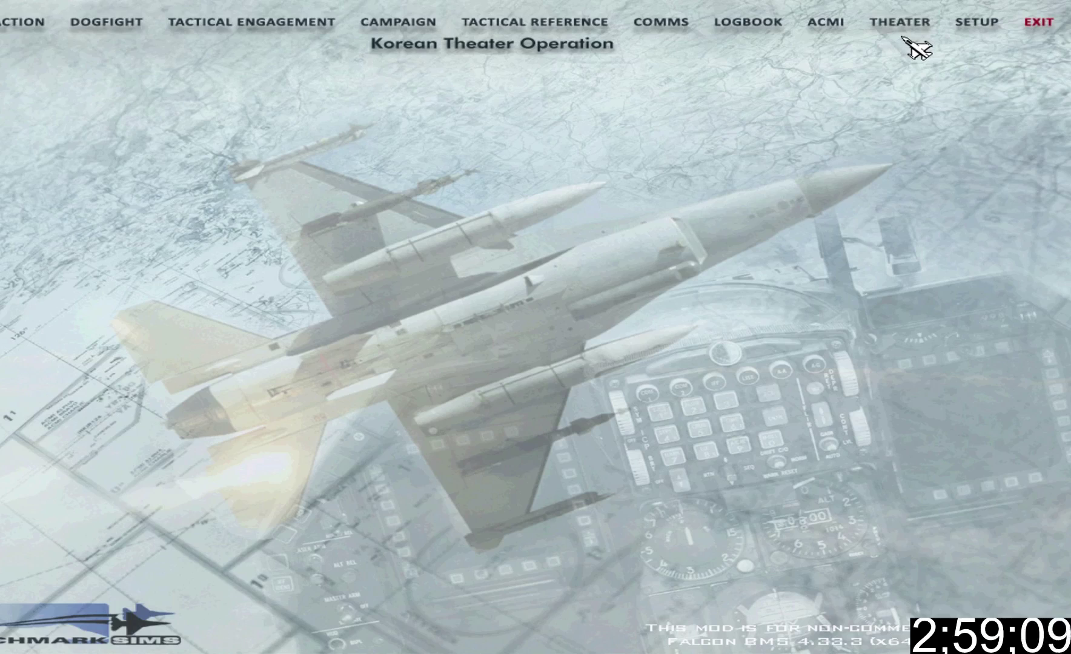
Check the list of available theaters in Falcon BMS and leave the theater selection without changing it.
{"action": "left_click", "coordinate": [901, 28]}
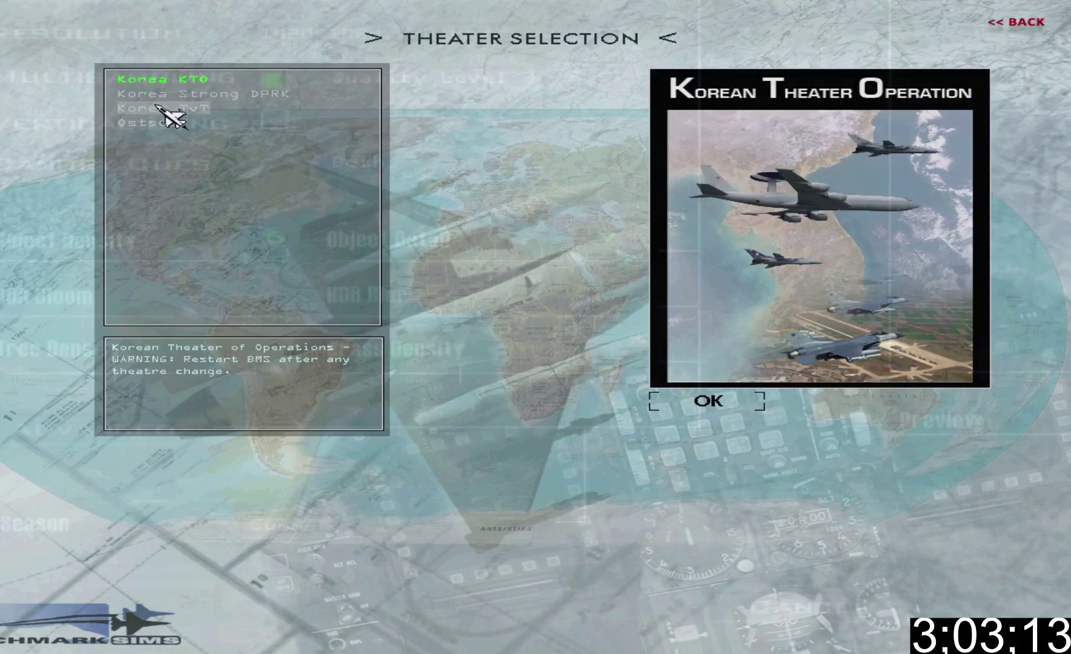
{"action": "key", "text": "Escape"}
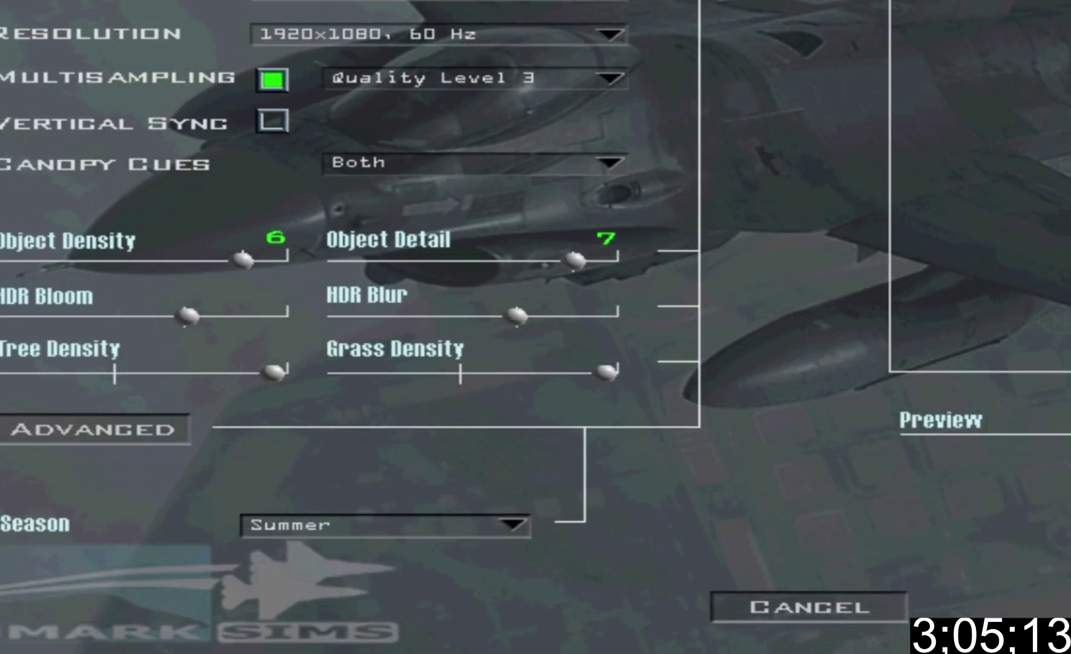
Turn on multisampling in the graphics setup and set it to Quality Level 3.
{"action": "left_click", "coordinate": [275, 85]}
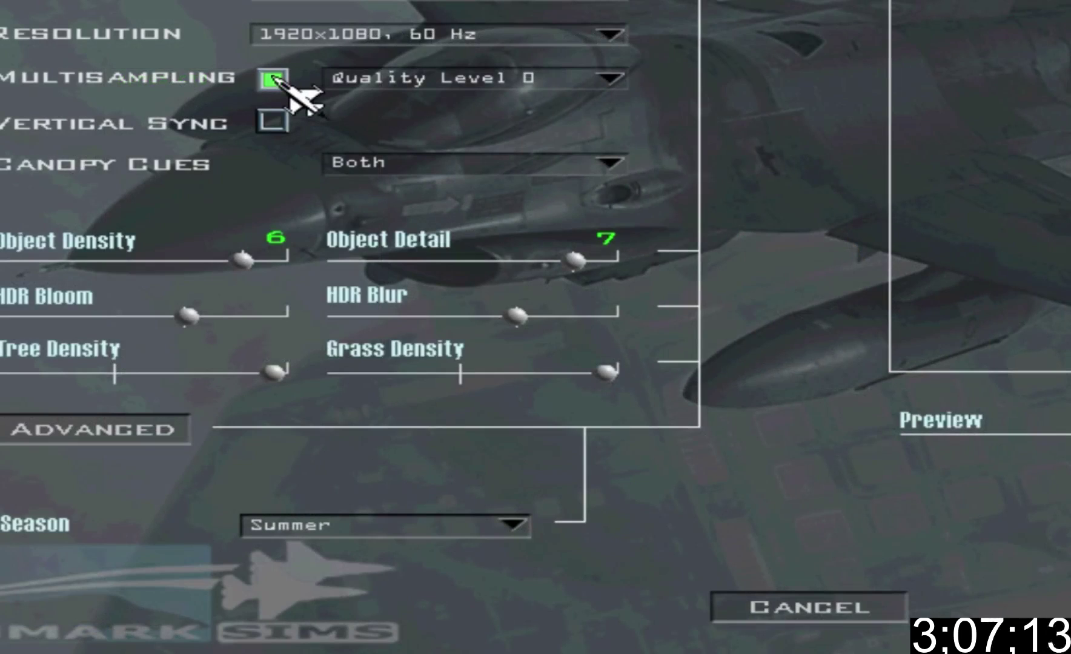
{"action": "left_click", "coordinate": [618, 85]}
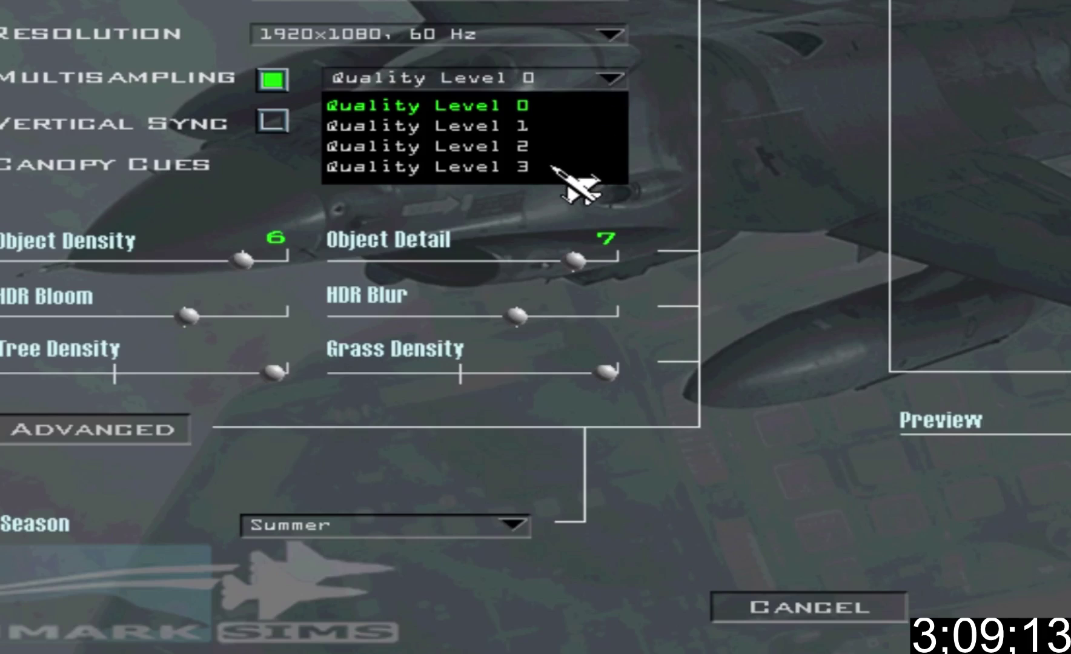
{"action": "left_click", "coordinate": [525, 173]}
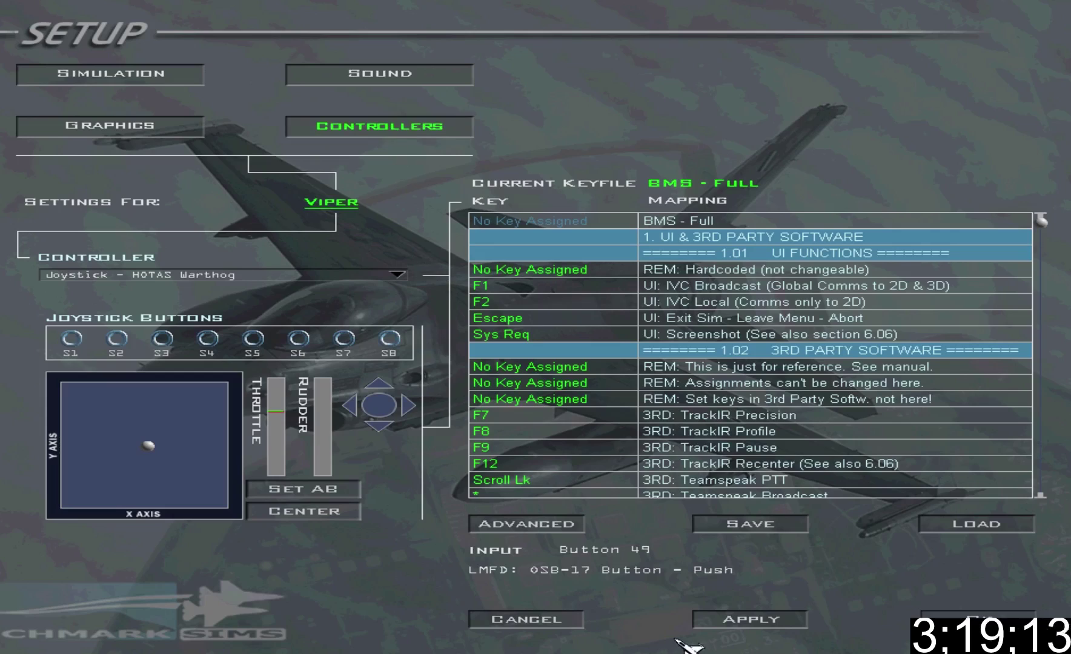
Load the BMS - Full key file in the controller setup.
{"action": "left_click", "coordinate": [970, 533]}
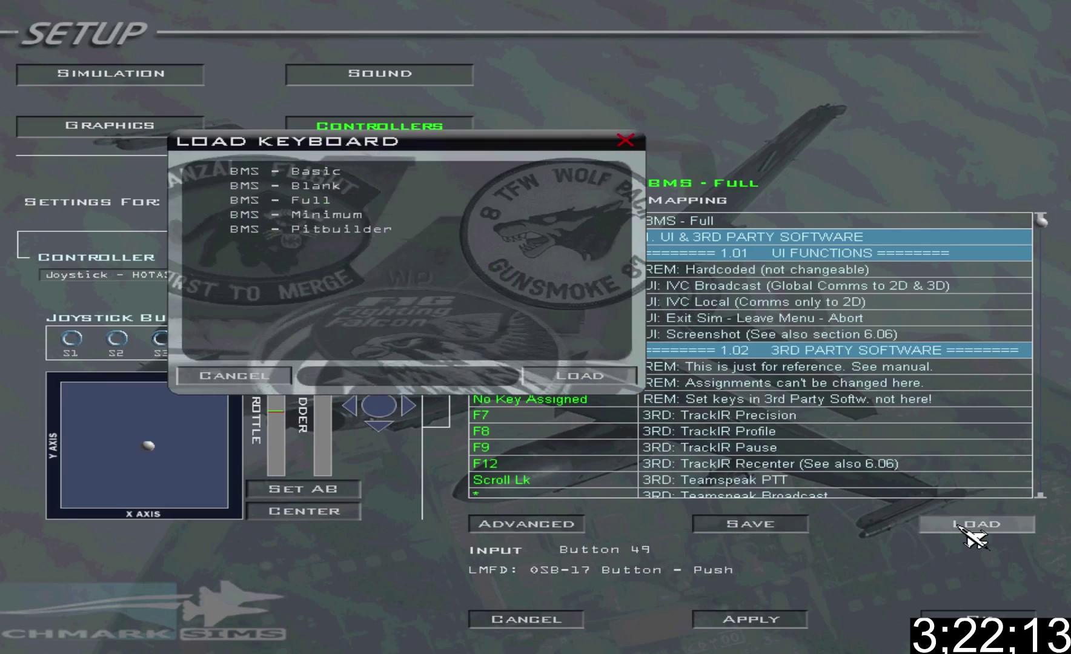
{"action": "left_click", "coordinate": [584, 381]}
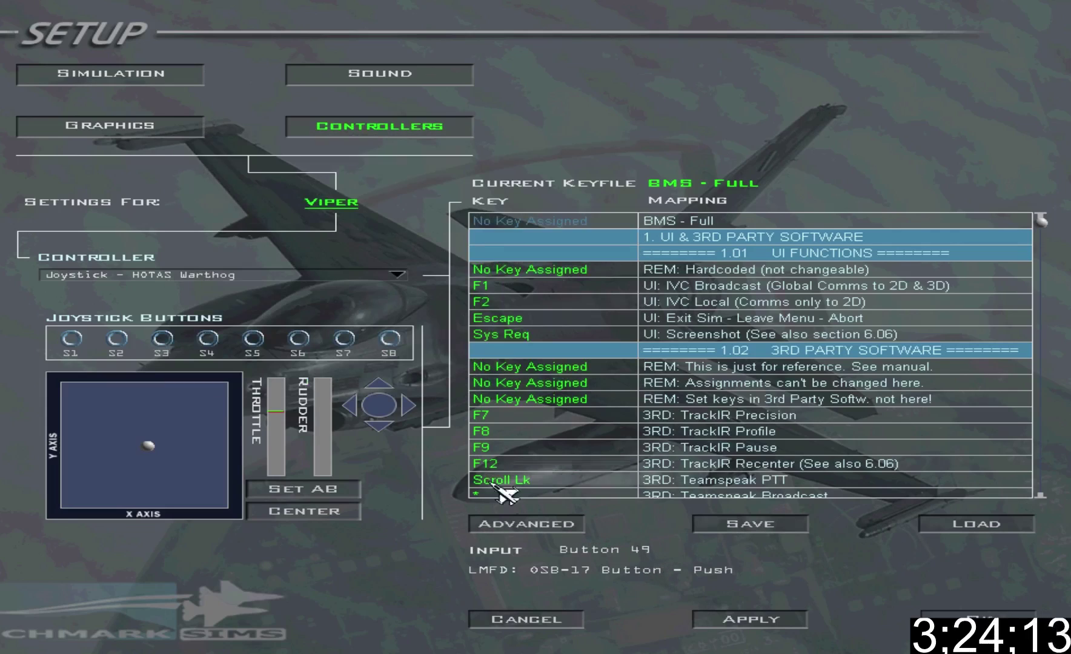
Assign the rudder axis to the Saitek pedals' Rudder, and throttle and right engine throttle to the HOTAS Warthog throttle's Z Rotation and Z Axis.
{"action": "left_click", "coordinate": [546, 523]}
{"action": "left_click", "coordinate": [403, 121]}
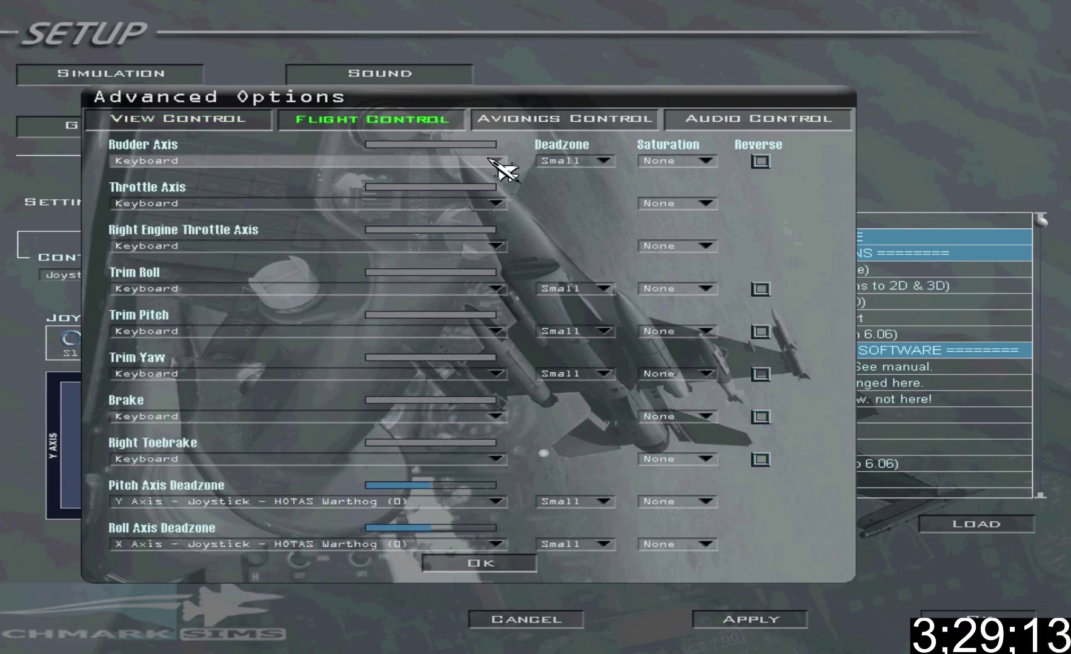
{"action": "left_click", "coordinate": [496, 160]}
{"action": "left_click", "coordinate": [243, 267]}
{"action": "left_click", "coordinate": [496, 203]}
{"action": "left_click", "coordinate": [495, 245]}
Assign Brake and Right Toebrake to the Saitek pedals' Left Toe and Right Toe, with Small saturation and both axes reversed.
{"action": "left_click", "coordinate": [496, 416]}
{"action": "left_click", "coordinate": [495, 459]}
{"action": "left_click", "coordinate": [761, 417]}
{"action": "left_click", "coordinate": [762, 460]}
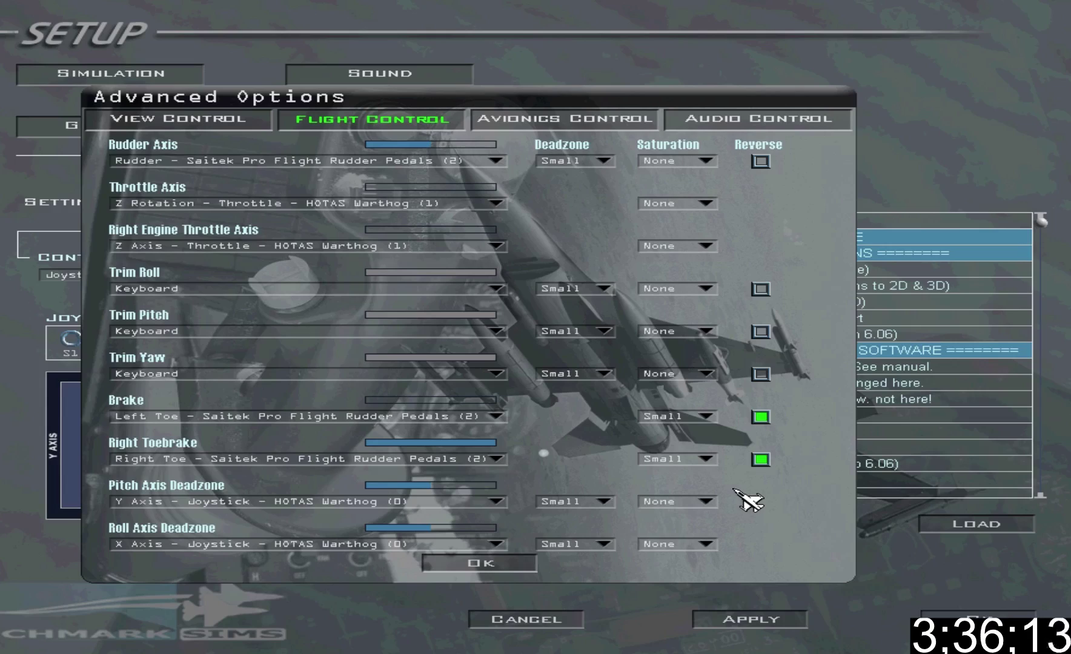
Assign Cursor X and Cursor Y to the HOTAS Warthog throttle's X Axis and Y Axis, and accept the advanced controller options.
{"action": "left_click", "coordinate": [565, 119]}
{"action": "left_click", "coordinate": [495, 203]}
{"action": "left_click", "coordinate": [515, 251]}
{"action": "left_click", "coordinate": [704, 203]}
{"action": "left_click", "coordinate": [693, 218]}
{"action": "left_click", "coordinate": [493, 249]}
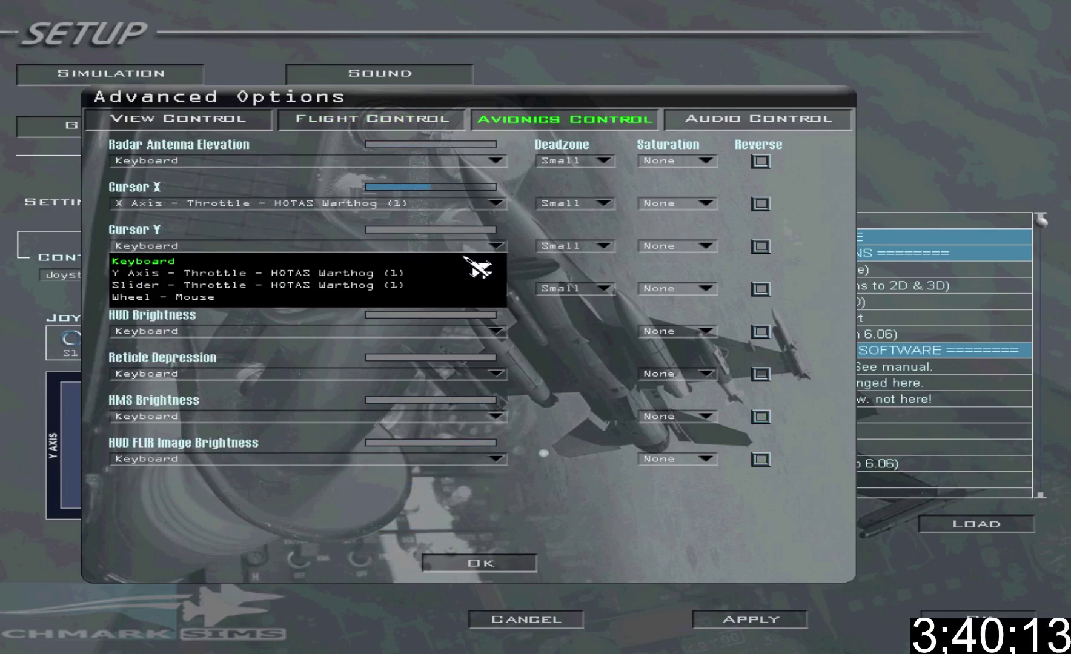
{"action": "left_click", "coordinate": [391, 273]}
{"action": "left_click", "coordinate": [179, 119]}
{"action": "left_click", "coordinate": [503, 564]}
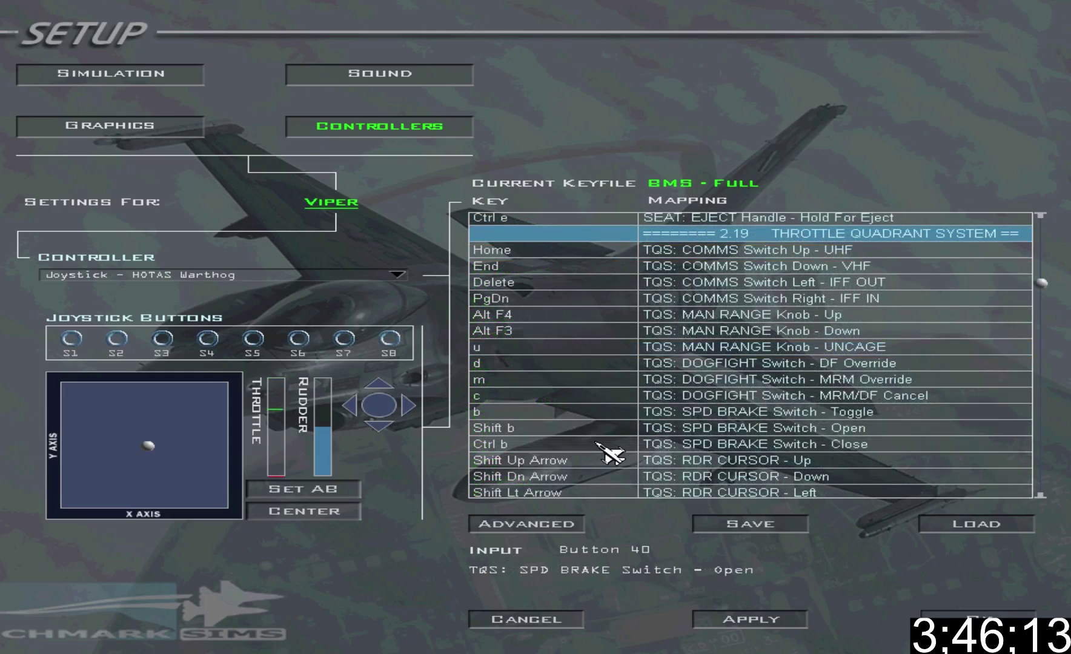
Save the keyboard mapping to the BMS - Full key file.
{"action": "left_click_drag", "start_coordinate": [1042, 283], "coordinate": [1042, 219]}
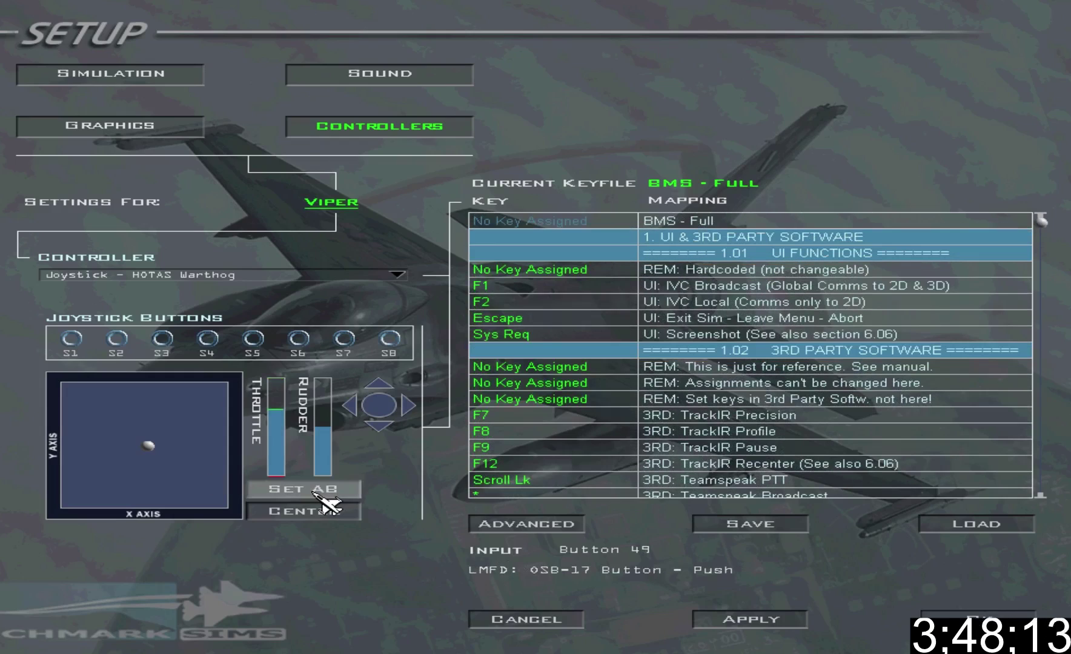
{"action": "left_click", "coordinate": [763, 526]}
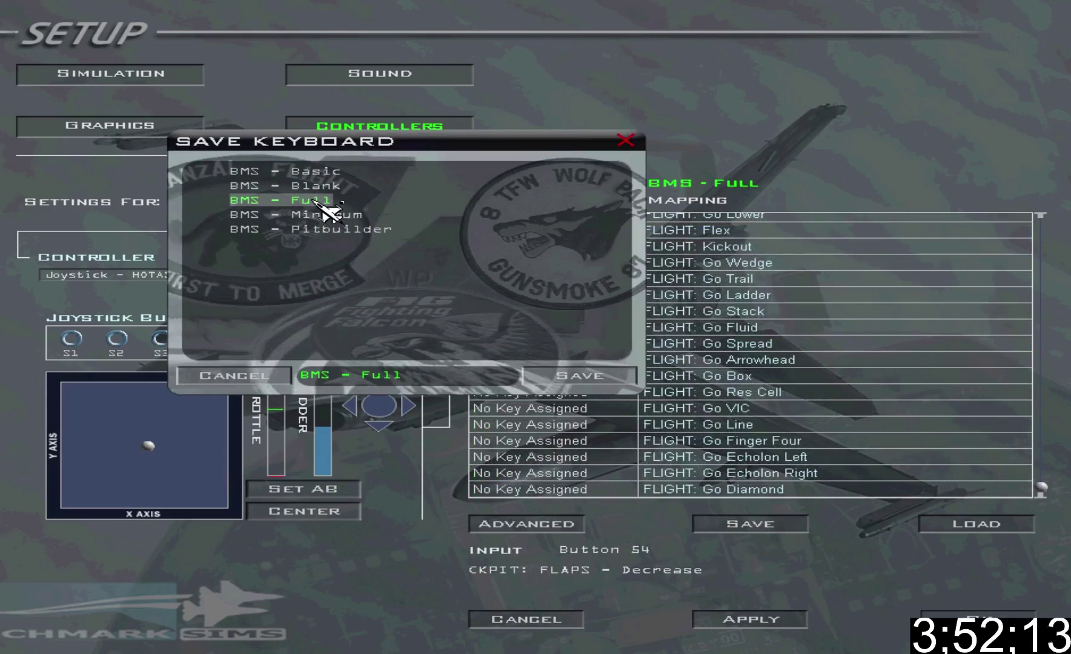
{"action": "left_click", "coordinate": [596, 377]}
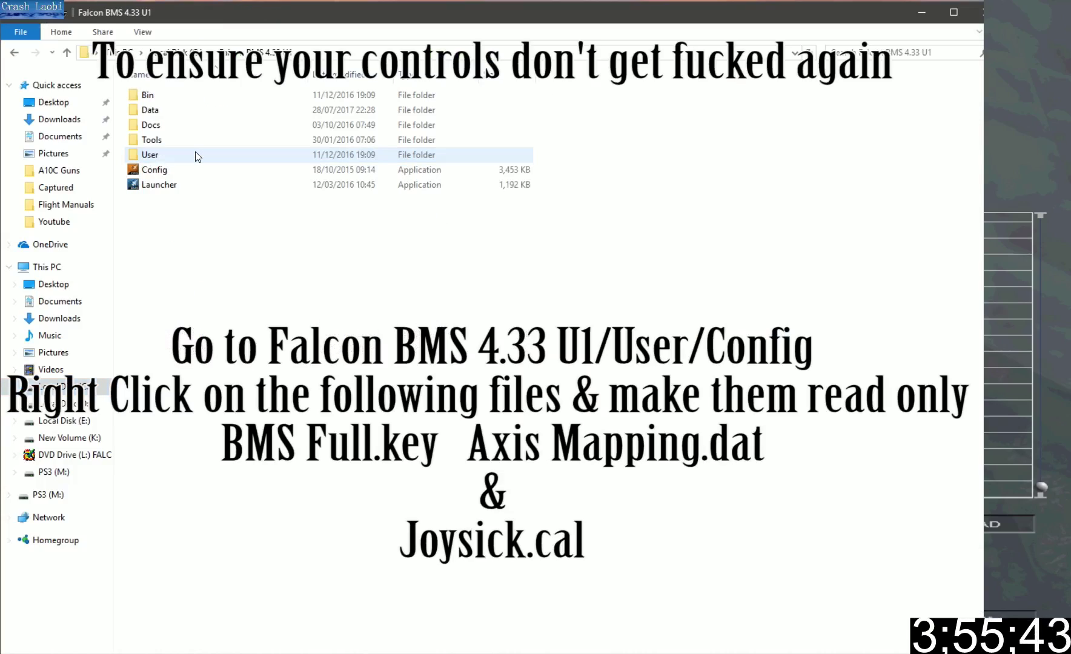
Switch to File Explorer and open the User\Config folder of the Falcon BMS 4.33 U1 installation.
{"action": "double_click", "coordinate": [195, 155]}
{"action": "double_click", "coordinate": [195, 128]}
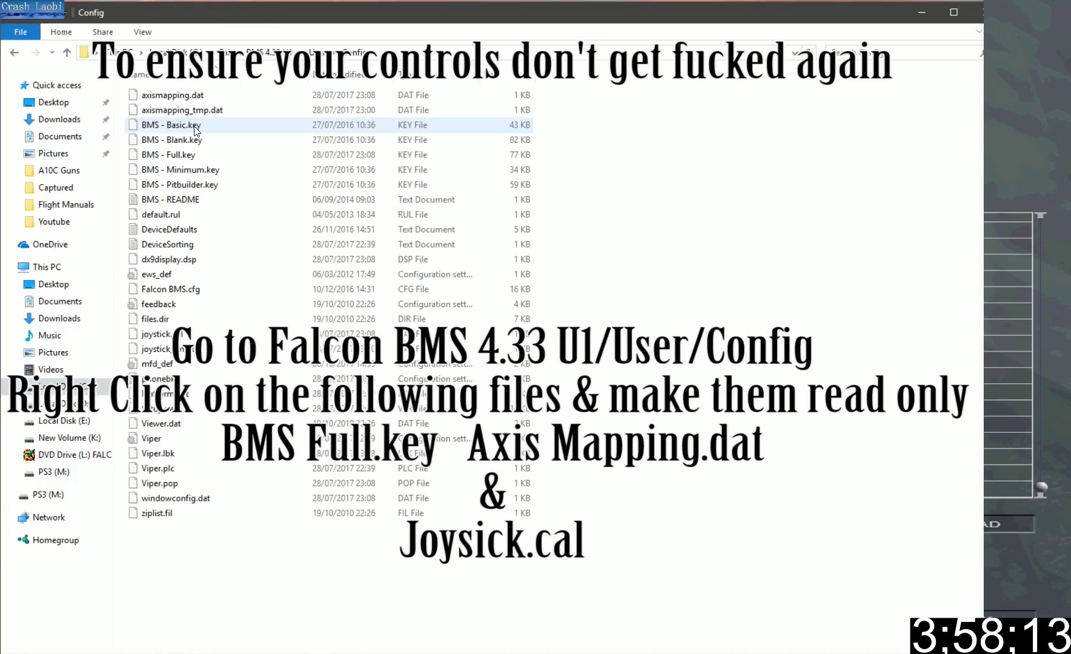